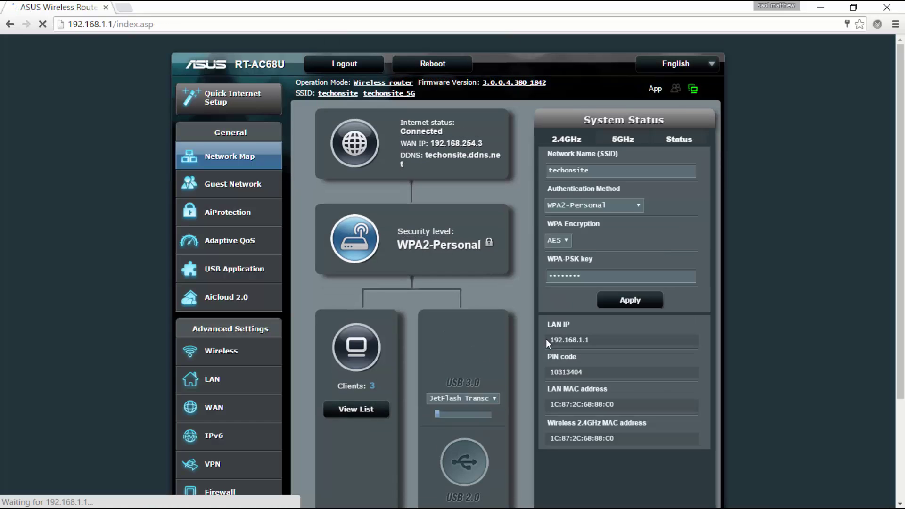
Scroll the Network Map to review WPA2-Personal/AES security, the 3 clients and the USB 3.0 drive.
{"action": "scroll", "coordinate": [293, 317], "scroll_direction": "down", "scroll_amount": 3}
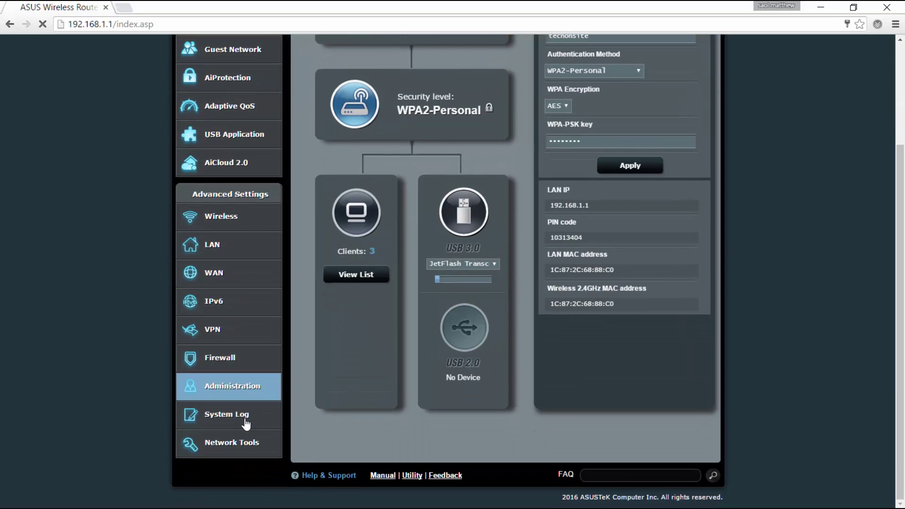
{"action": "scroll", "coordinate": [167, 256], "scroll_direction": "up", "scroll_amount": 3}
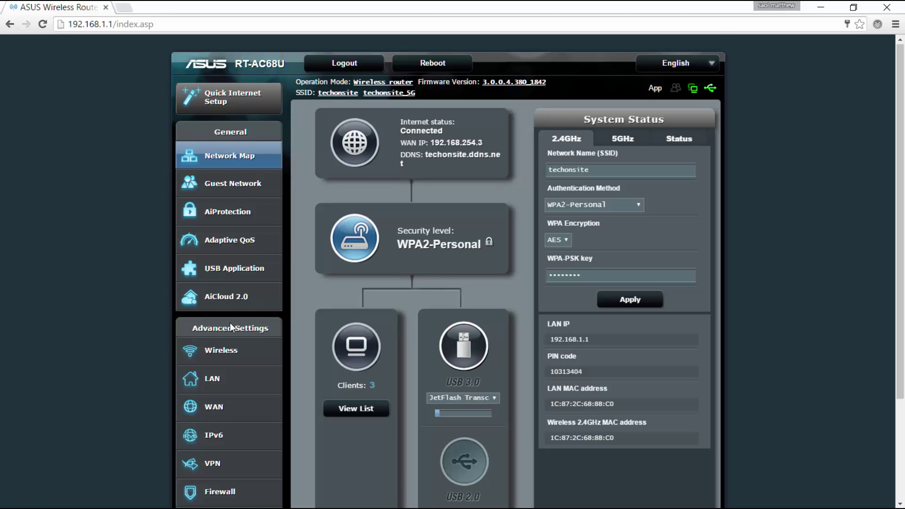
{"action": "scroll", "coordinate": [230, 330], "scroll_direction": "down", "scroll_amount": 3}
{"action": "scroll", "coordinate": [240, 337], "scroll_direction": "up", "scroll_amount": 3}
{"action": "scroll", "coordinate": [455, 200], "scroll_direction": "down", "scroll_amount": 1}
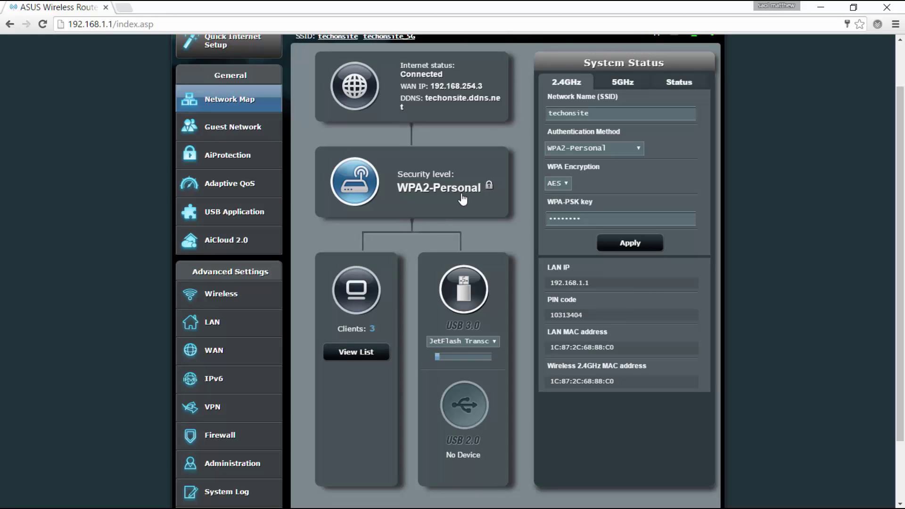
Open the client list, group it by interface (Wired, 2.4 GHz, 5 GHz), then close it.
{"action": "left_click", "coordinate": [349, 354]}
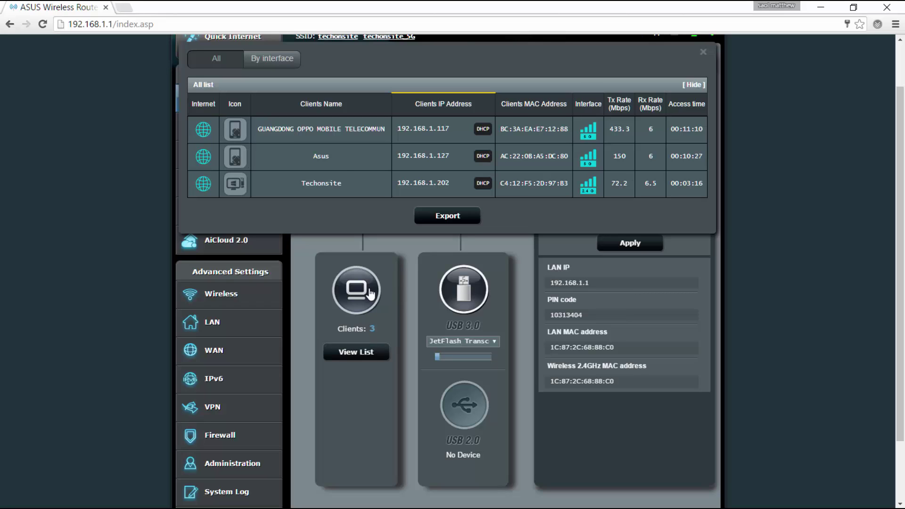
{"action": "left_click", "coordinate": [262, 62]}
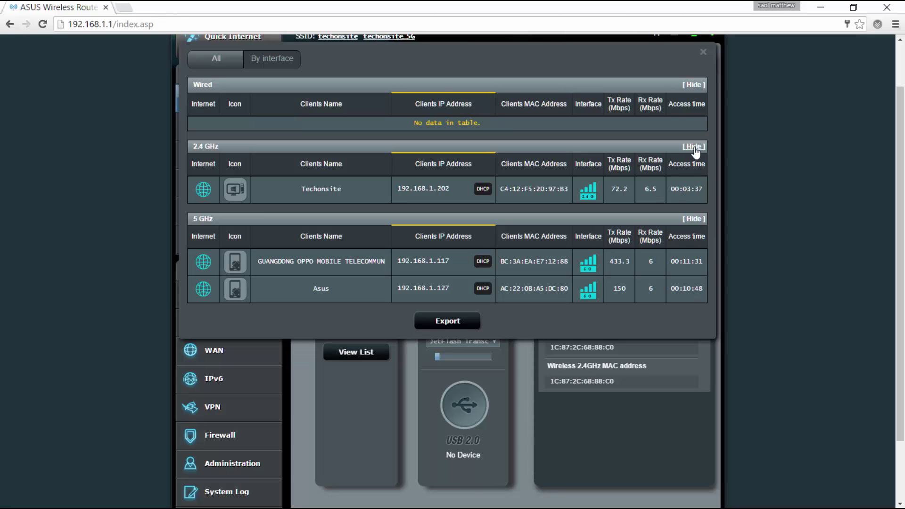
{"action": "left_click", "coordinate": [702, 58]}
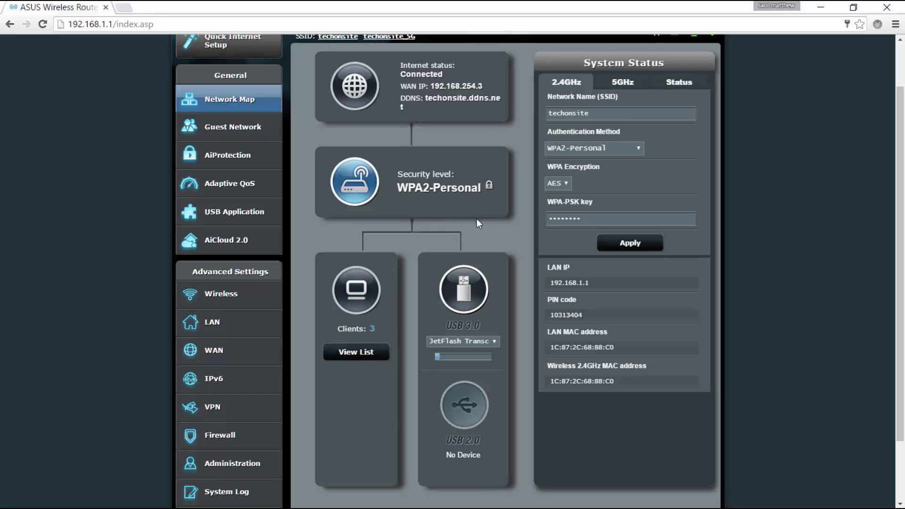
Show the USB 3.0 drive's status: JetFlash Transcend 32GB, 27.841 GB free of 30.207 GB.
{"action": "scroll", "coordinate": [475, 219], "scroll_direction": "down", "scroll_amount": 2}
{"action": "scroll", "coordinate": [462, 273], "scroll_direction": "up", "scroll_amount": 3}
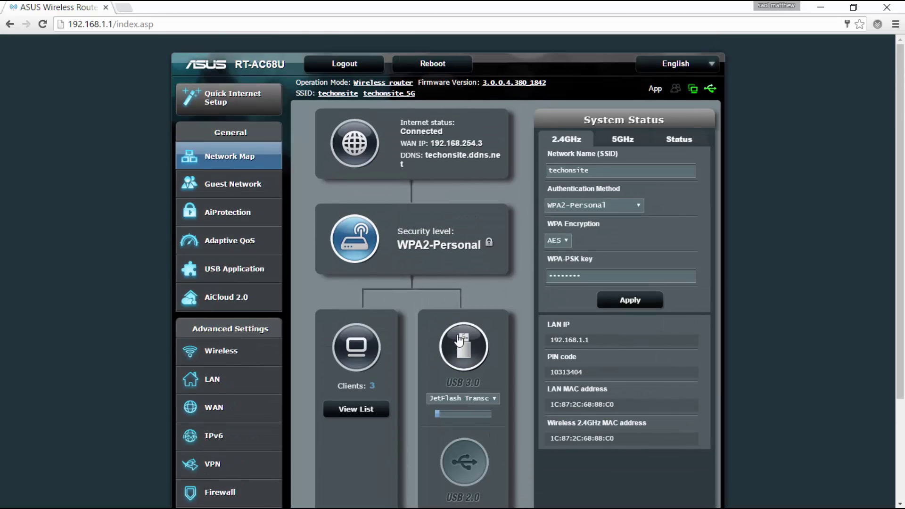
{"action": "left_click", "coordinate": [453, 365]}
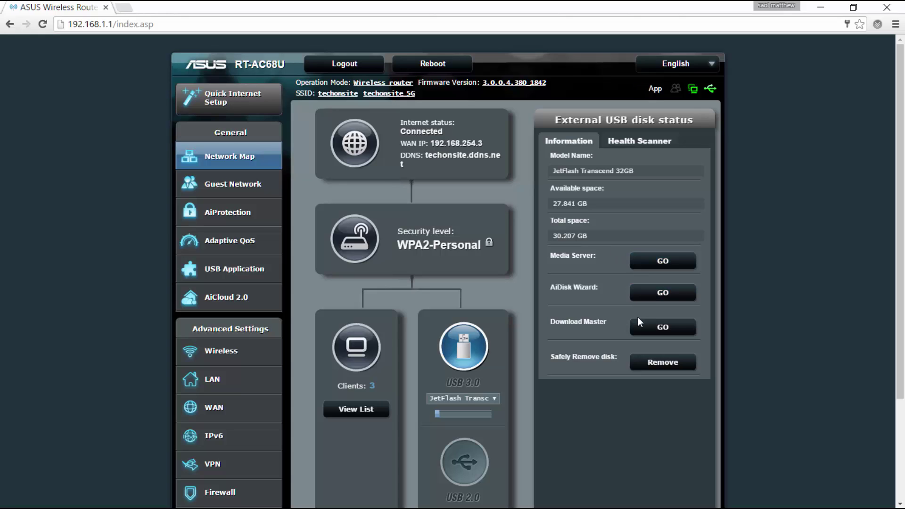
Open Download Master for the USB drive in a new tab, then return to the router page.
{"action": "left_click", "coordinate": [659, 336]}
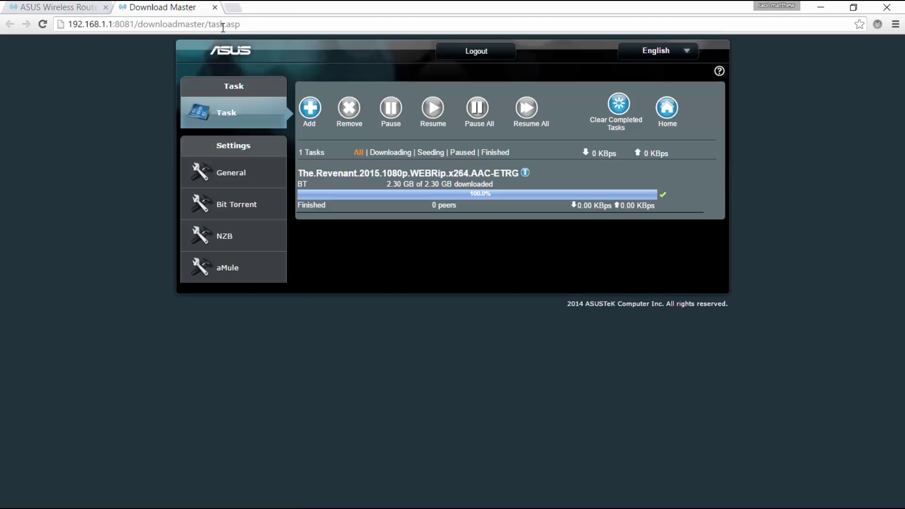
{"action": "left_click", "coordinate": [77, 7]}
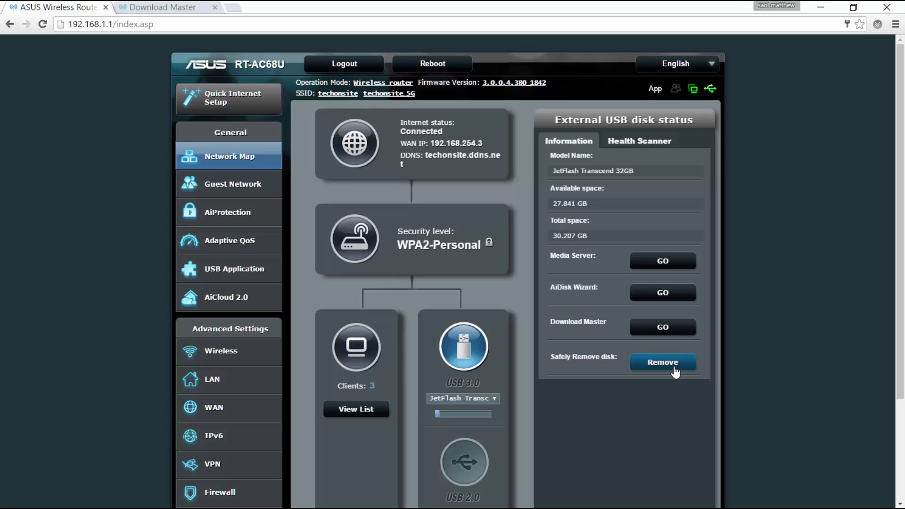
{"action": "scroll", "coordinate": [666, 373], "scroll_direction": "down", "scroll_amount": 2}
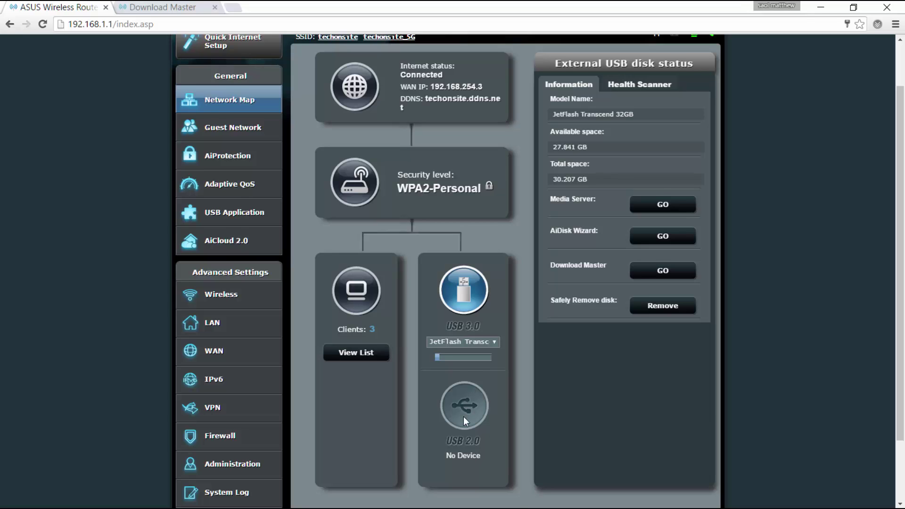
{"action": "scroll", "coordinate": [462, 416], "scroll_direction": "up", "scroll_amount": 2}
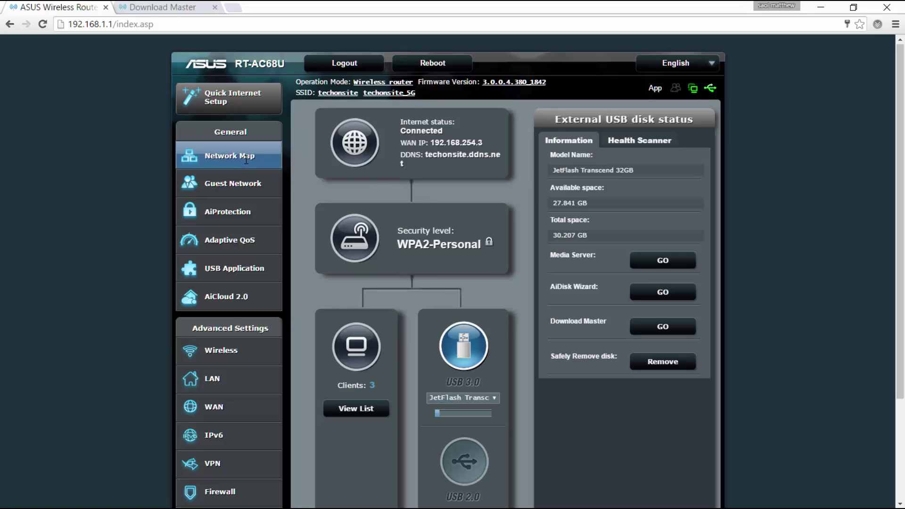
{"action": "scroll", "coordinate": [480, 176], "scroll_direction": "down", "scroll_amount": 3}
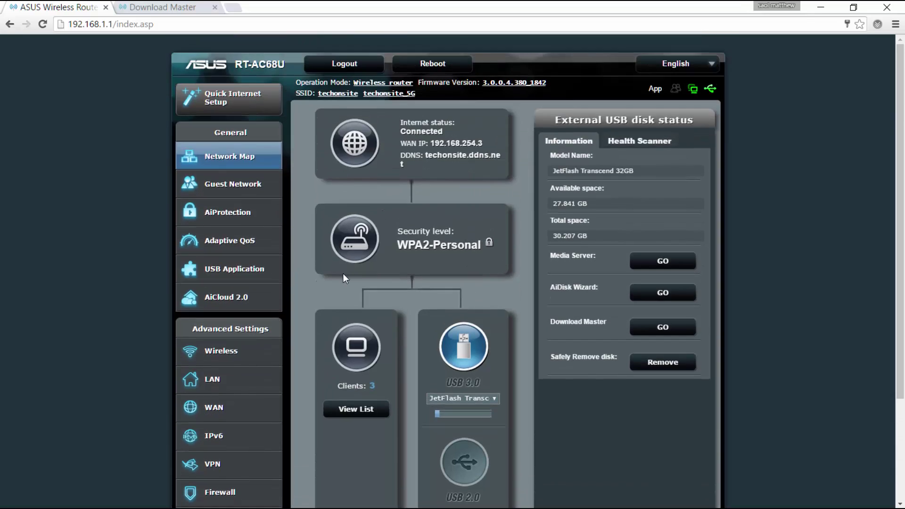
Review the 2.4GHz network name and keep WPA2-Personal as the authentication method.
{"action": "left_click", "coordinate": [419, 219]}
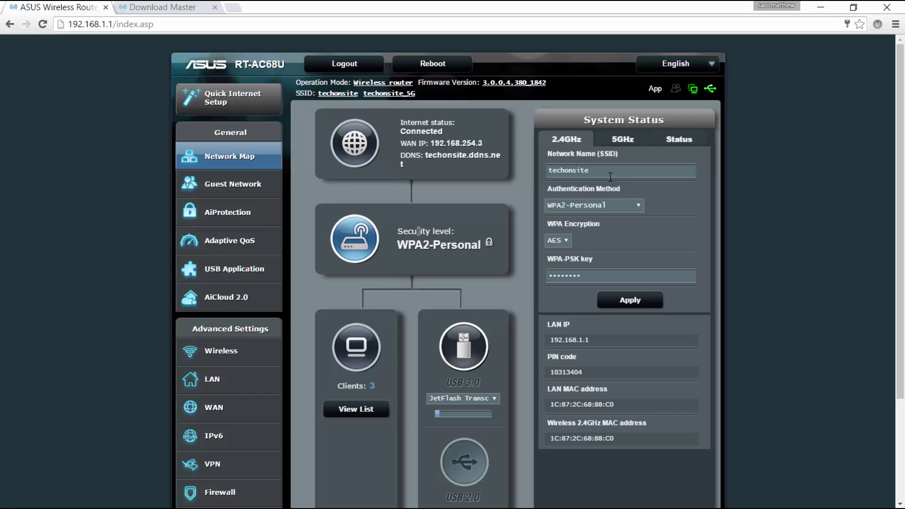
{"action": "left_click_drag", "start_coordinate": [610, 177], "coordinate": [540, 172]}
{"action": "left_click", "coordinate": [571, 208]}
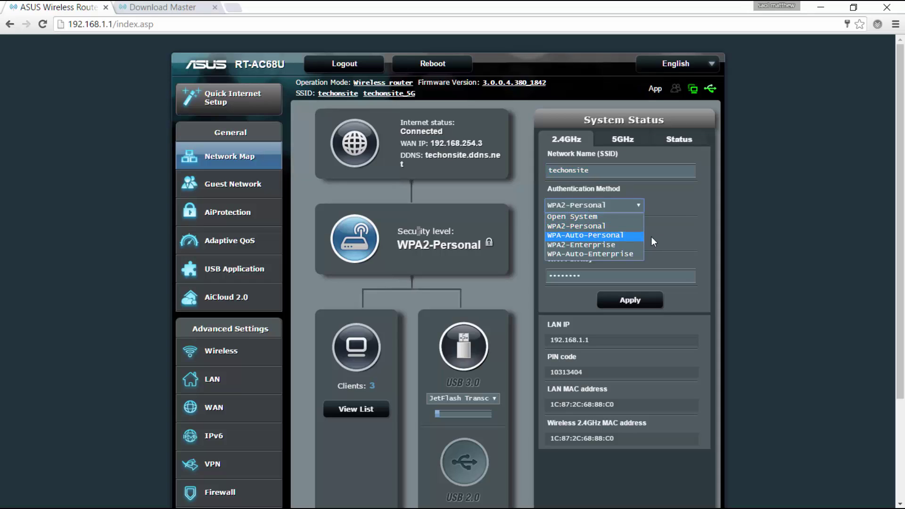
{"action": "left_click", "coordinate": [661, 219]}
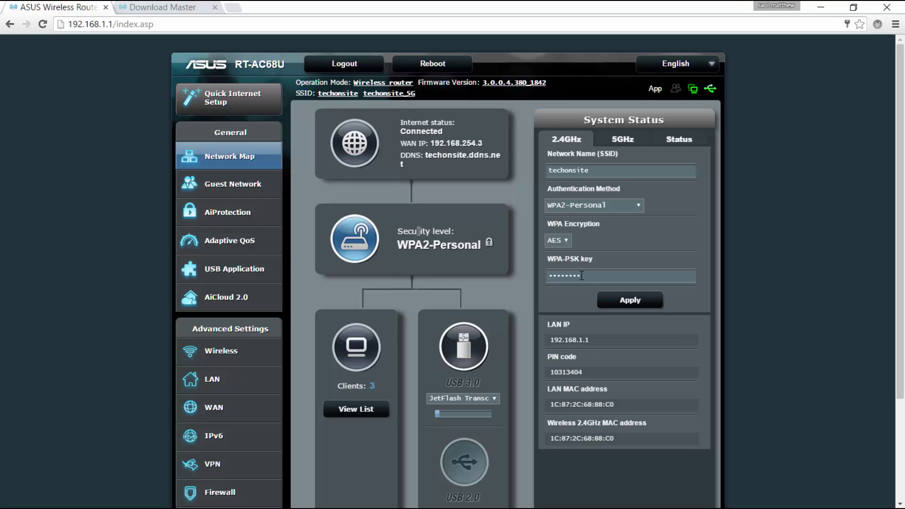
Reveal and re-mask the WPA-PSK key, check the 5GHz settings, then show CPU and RAM usage.
{"action": "left_click", "coordinate": [592, 280]}
{"action": "left_click", "coordinate": [636, 249]}
{"action": "left_click", "coordinate": [613, 140]}
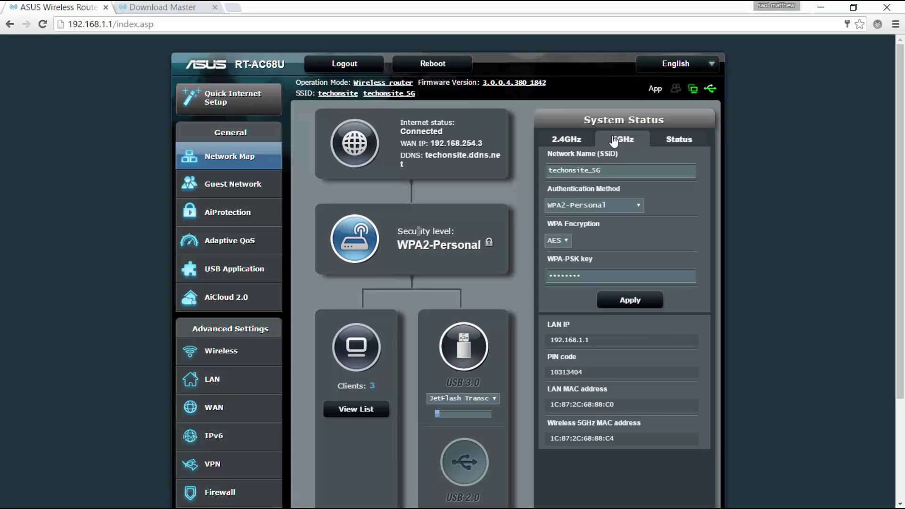
{"action": "left_click", "coordinate": [672, 148]}
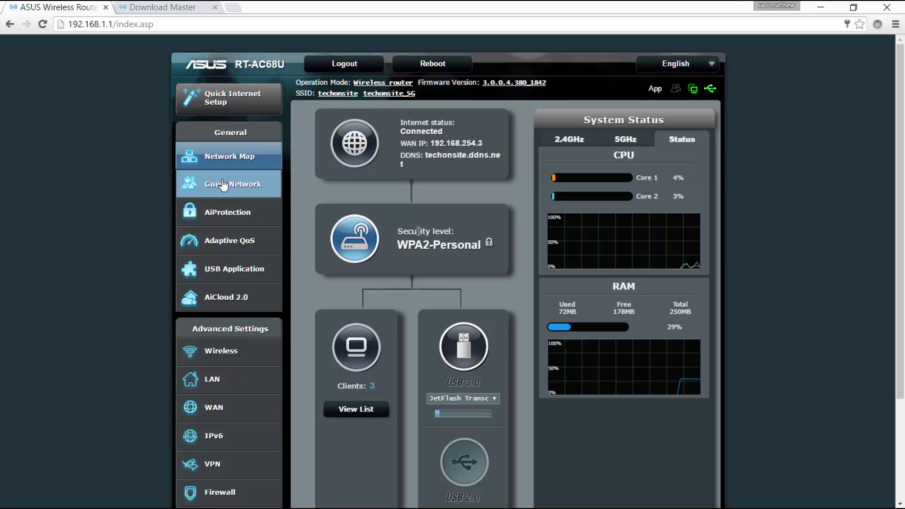
Start a 2.4GHz guest network with Open System and MAC filter disabled, then cancel without saving.
{"action": "left_click", "coordinate": [223, 184]}
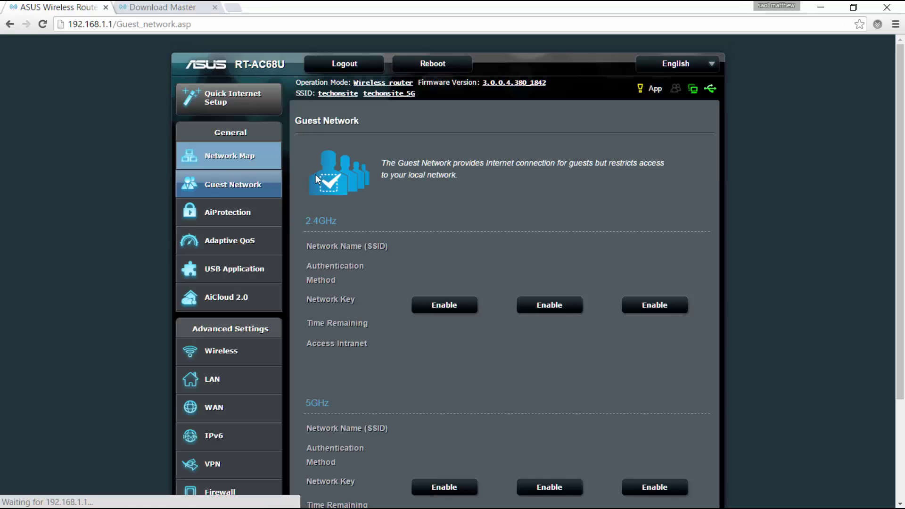
{"action": "scroll", "coordinate": [404, 200], "scroll_direction": "down", "scroll_amount": 3}
{"action": "left_click", "coordinate": [440, 194]}
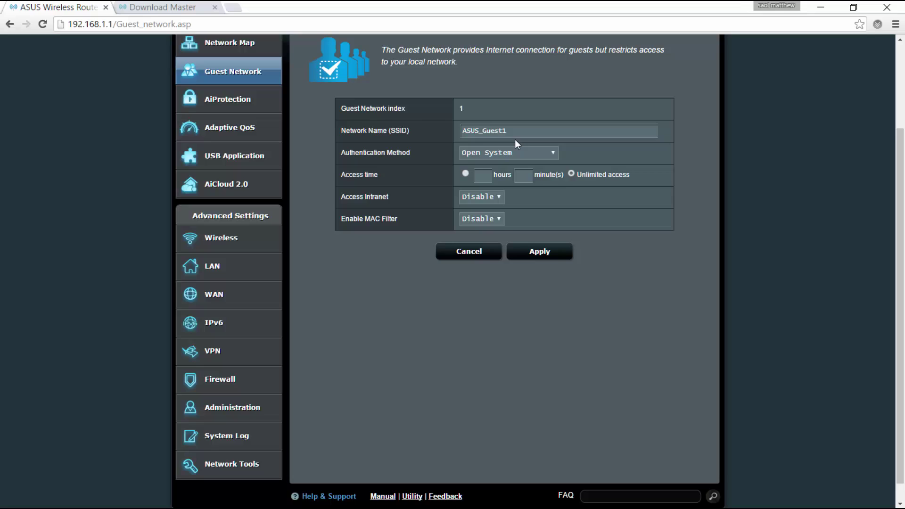
{"action": "left_click", "coordinate": [525, 156]}
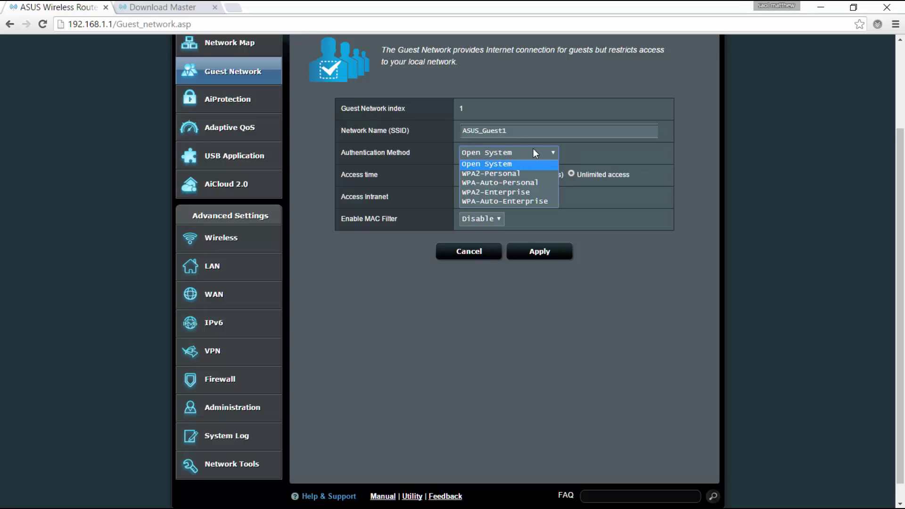
{"action": "left_click", "coordinate": [599, 154]}
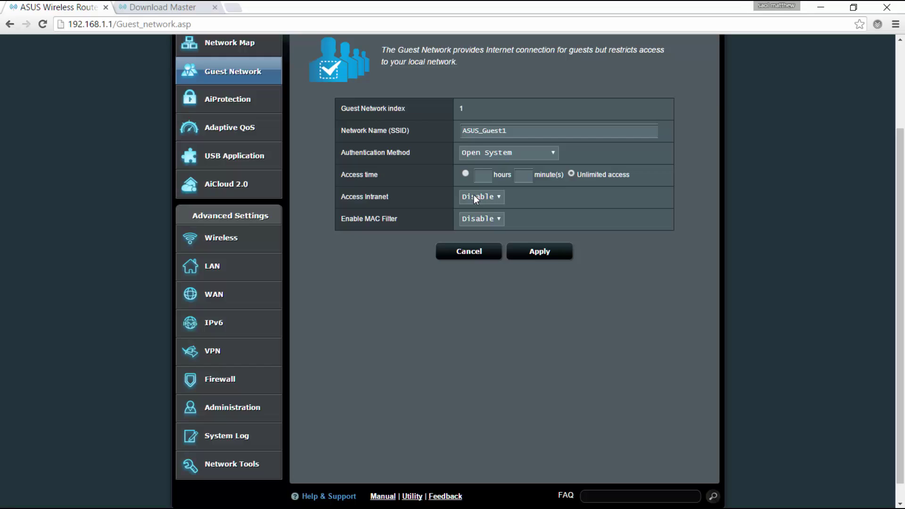
{"action": "left_click", "coordinate": [469, 221]}
{"action": "left_click", "coordinate": [574, 210]}
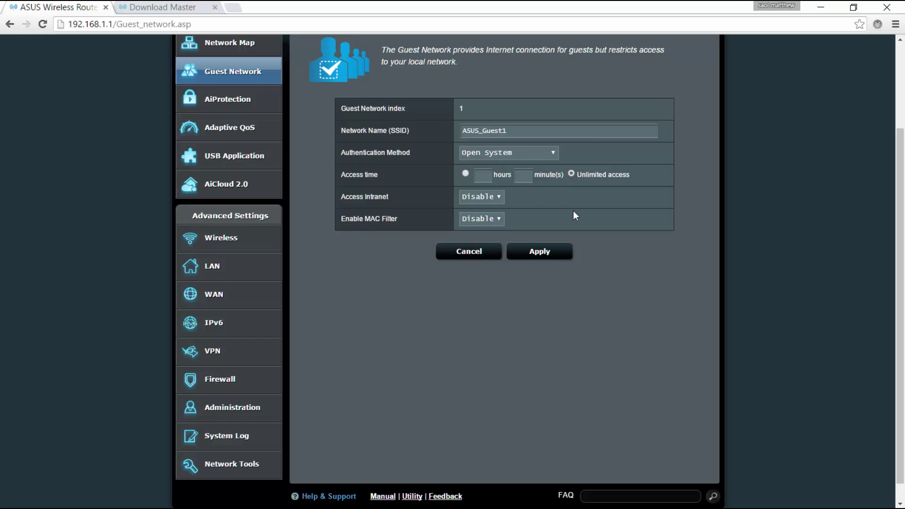
{"action": "left_click", "coordinate": [480, 257]}
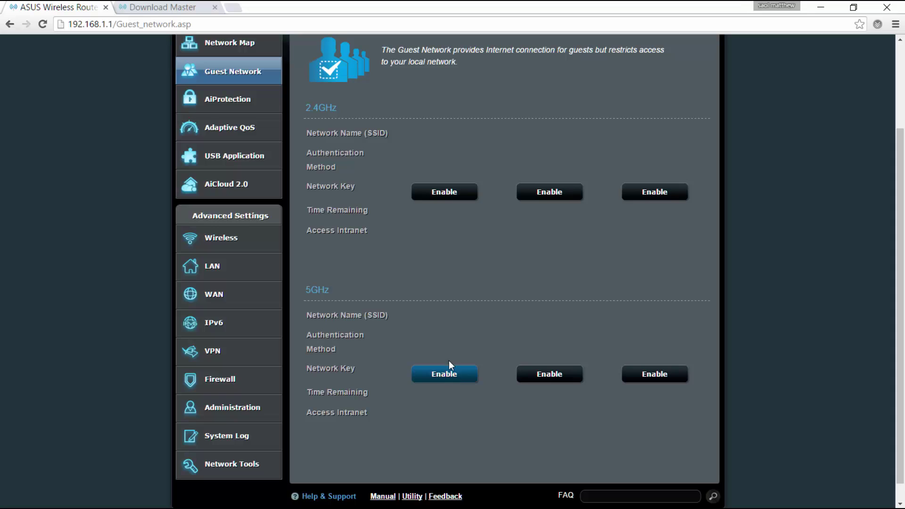
Scroll through the unconfigured Guest Network page.
{"action": "scroll", "coordinate": [486, 261], "scroll_direction": "up", "scroll_amount": 1}
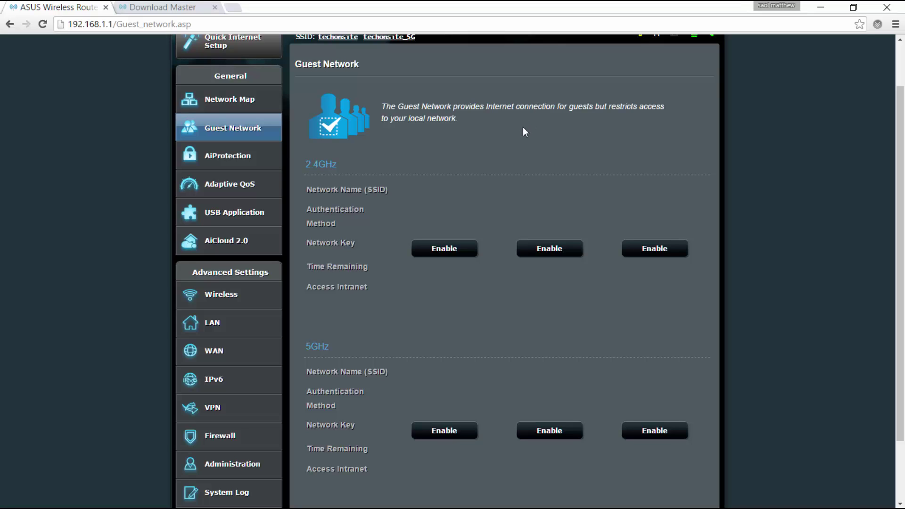
{"action": "scroll", "coordinate": [468, 256], "scroll_direction": "up", "scroll_amount": 1}
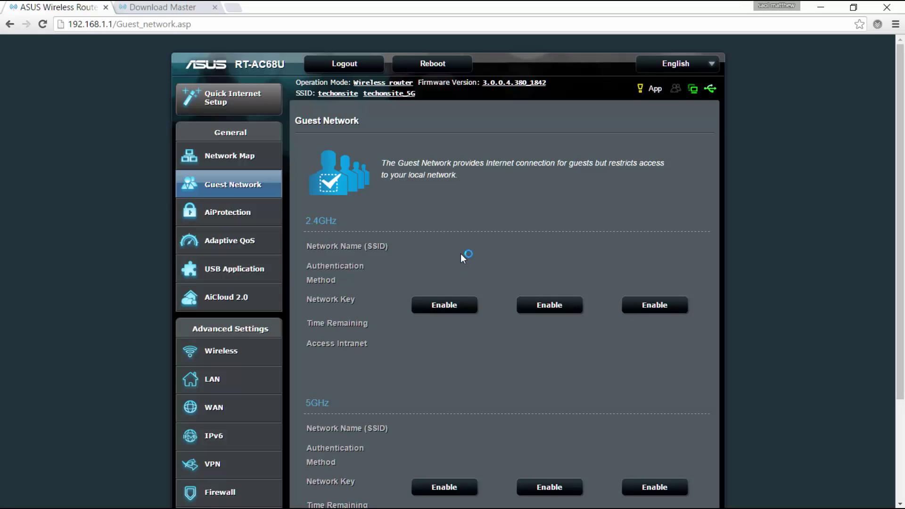
{"action": "scroll", "coordinate": [461, 255], "scroll_direction": "down", "scroll_amount": 3}
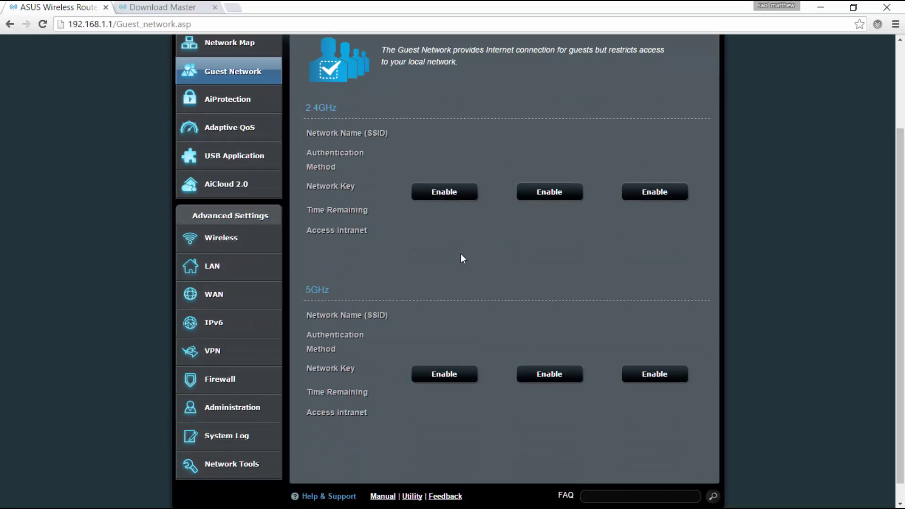
{"action": "scroll", "coordinate": [316, 239], "scroll_direction": "up", "scroll_amount": 3}
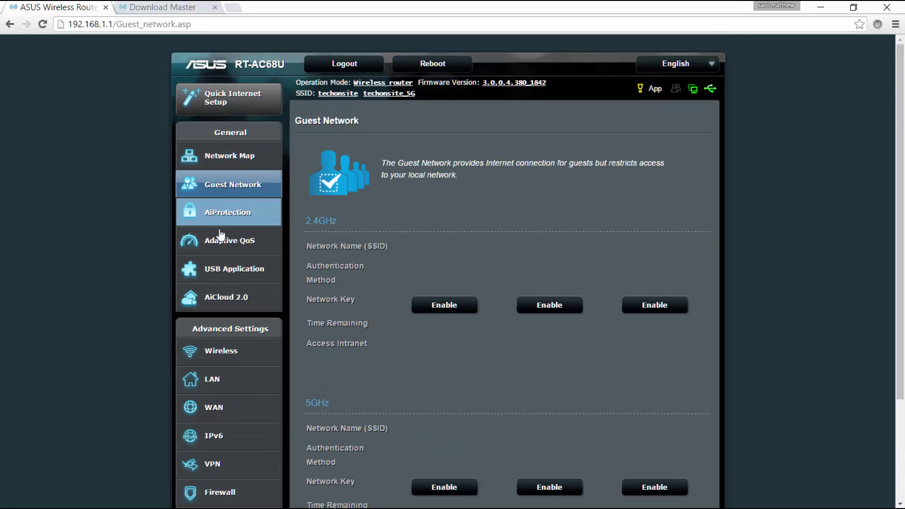
Open AiProtection's Network Protection page and scroll through the Router Security Assessment and protection switches.
{"action": "left_click", "coordinate": [225, 216]}
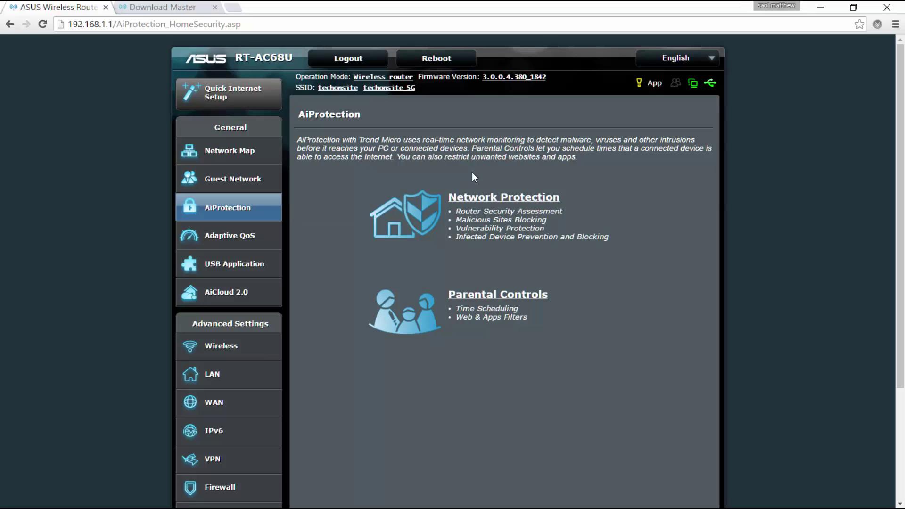
{"action": "left_click", "coordinate": [486, 206]}
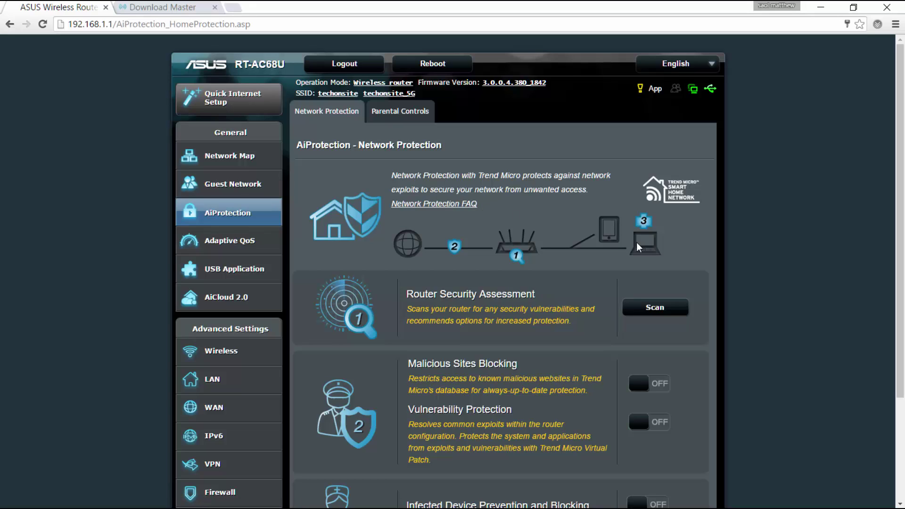
{"action": "scroll", "coordinate": [636, 370], "scroll_direction": "down", "scroll_amount": 1}
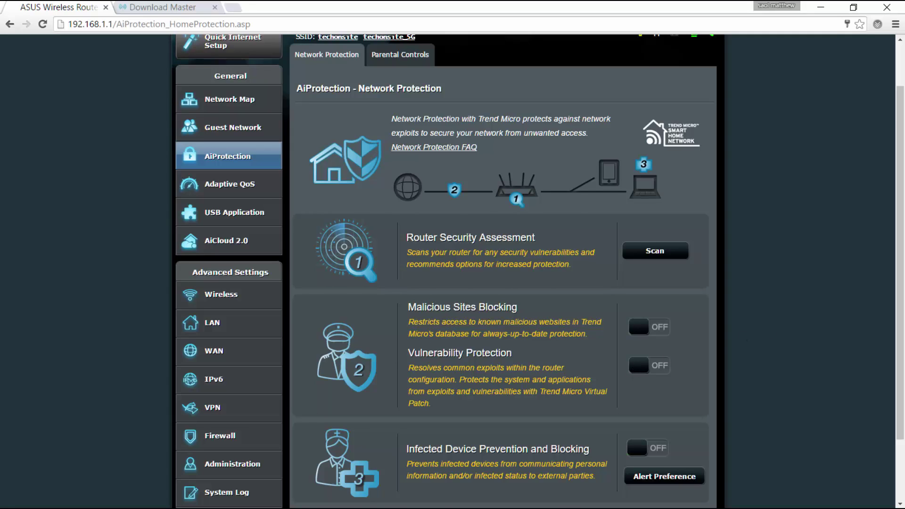
{"action": "scroll", "coordinate": [818, 251], "scroll_direction": "down", "scroll_amount": 1}
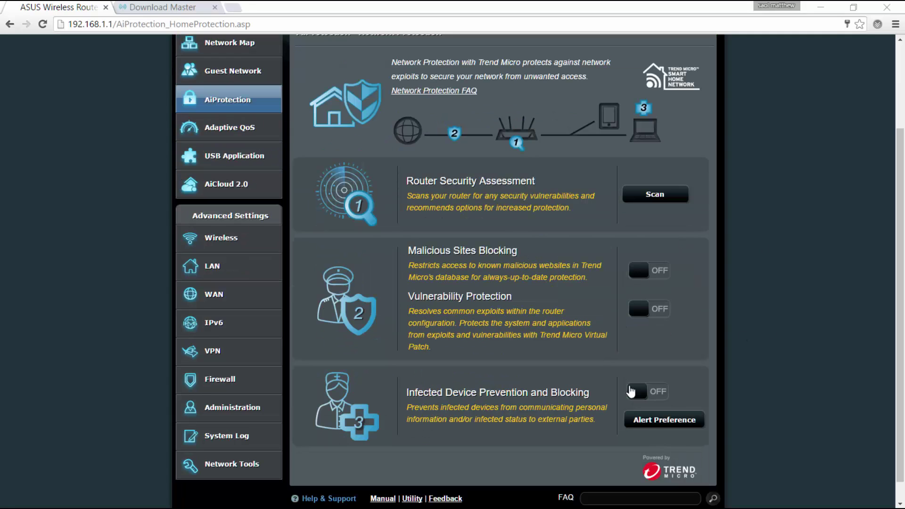
{"action": "scroll", "coordinate": [630, 391], "scroll_direction": "up", "scroll_amount": 2}
{"action": "scroll", "coordinate": [638, 372], "scroll_direction": "down", "scroll_amount": 2}
{"action": "scroll", "coordinate": [640, 372], "scroll_direction": "down", "scroll_amount": 1}
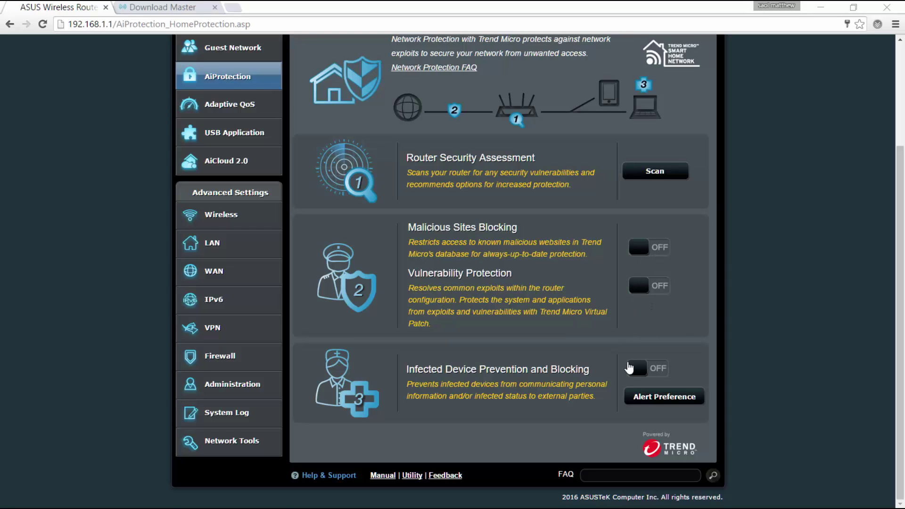
{"action": "scroll", "coordinate": [628, 367], "scroll_direction": "up", "scroll_amount": 1}
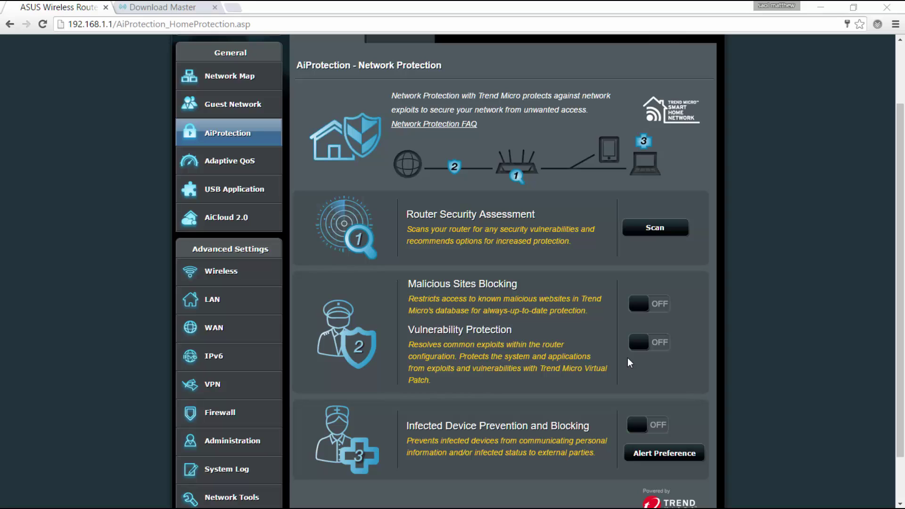
{"action": "scroll", "coordinate": [629, 363], "scroll_direction": "up", "scroll_amount": 2}
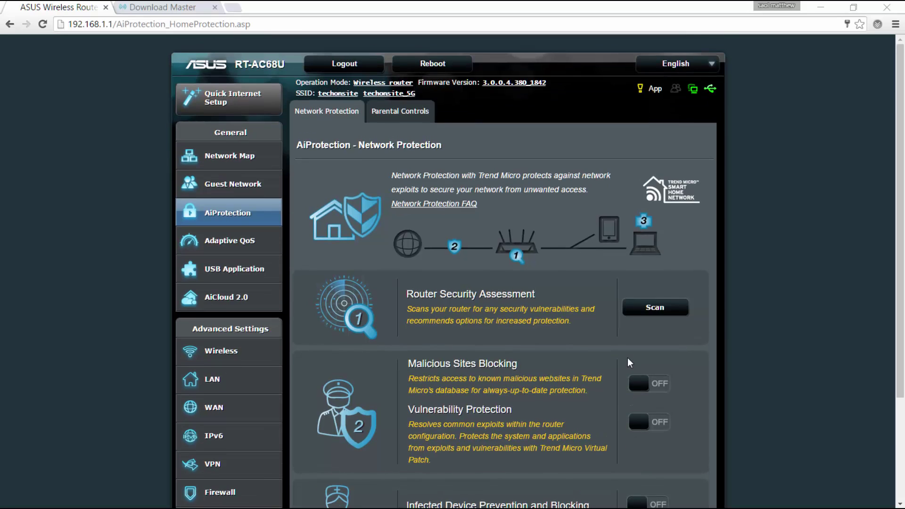
Turn Web & Apps Filters on to preview the client list, then switch it back off.
{"action": "left_click", "coordinate": [411, 117]}
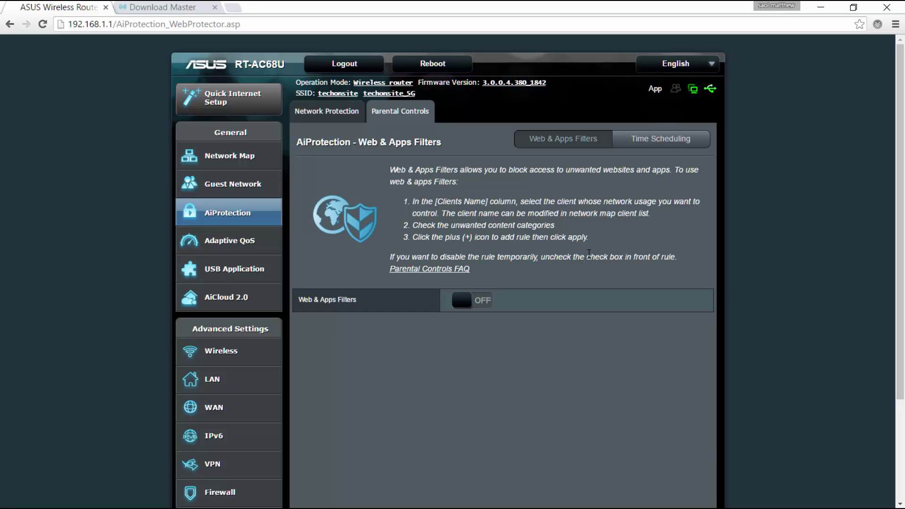
{"action": "left_click", "coordinate": [465, 307]}
{"action": "scroll", "coordinate": [464, 309], "scroll_direction": "down", "scroll_amount": 1}
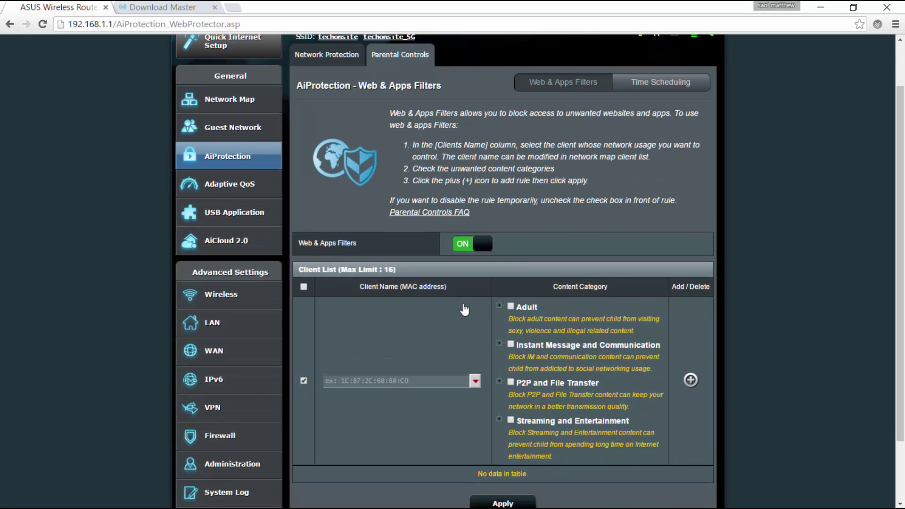
{"action": "scroll", "coordinate": [464, 308], "scroll_direction": "down", "scroll_amount": 1}
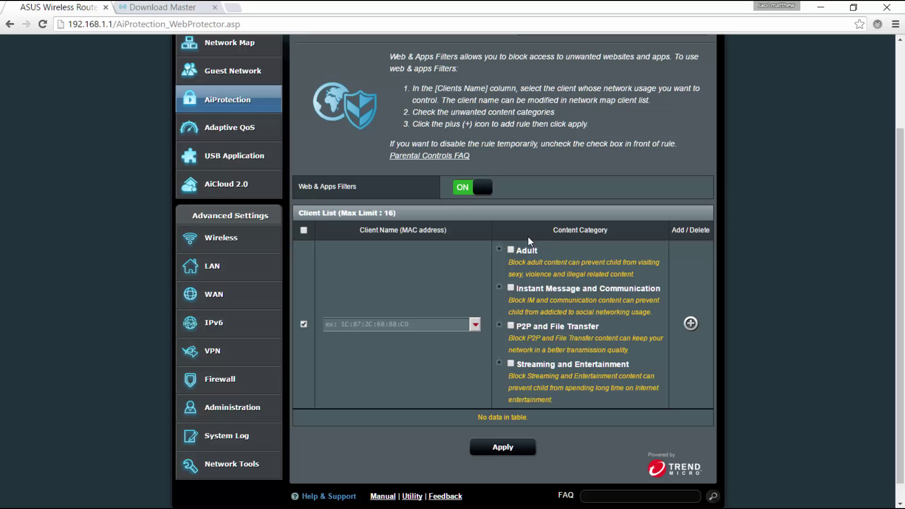
{"action": "left_click", "coordinate": [465, 196]}
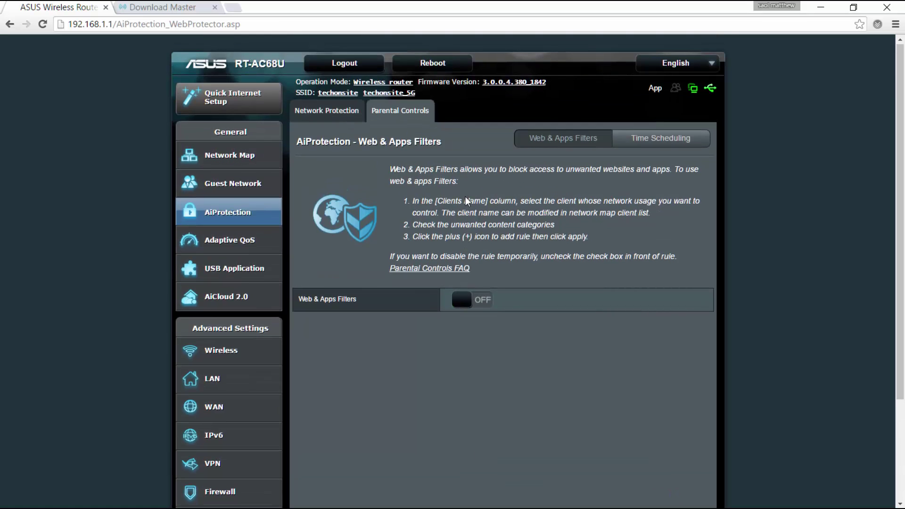
Show the Parental Controls Time Scheduling page, leaving Enable Time Scheduling off.
{"action": "left_click", "coordinate": [649, 138]}
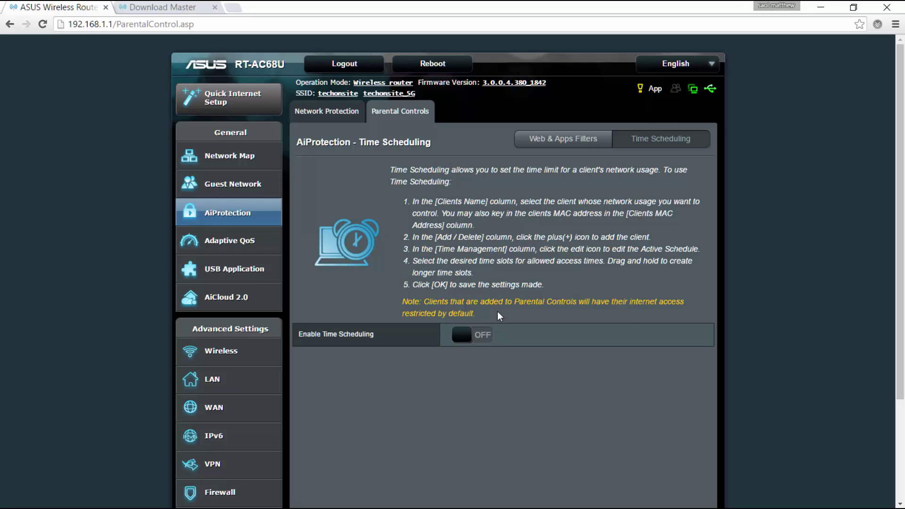
Open Adaptive QoS and switch to its QoS configuration tab.
{"action": "left_click", "coordinate": [231, 243]}
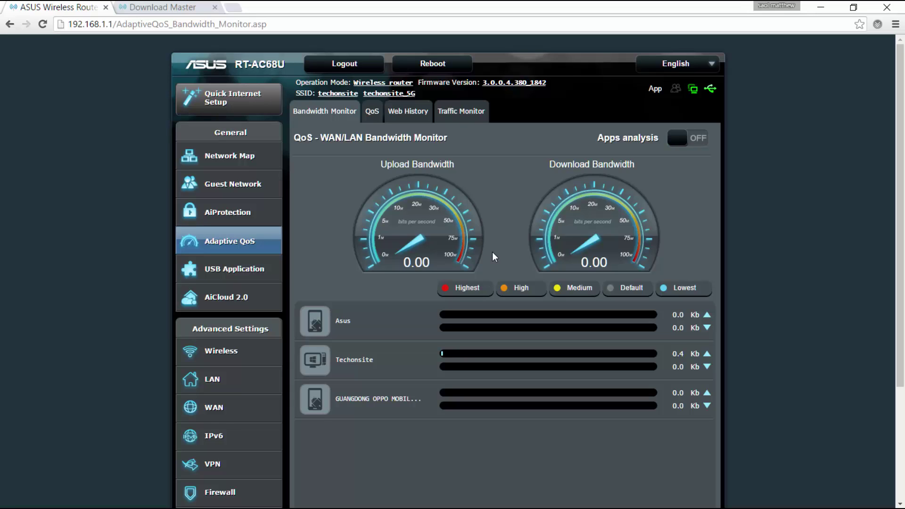
{"action": "left_click", "coordinate": [371, 113]}
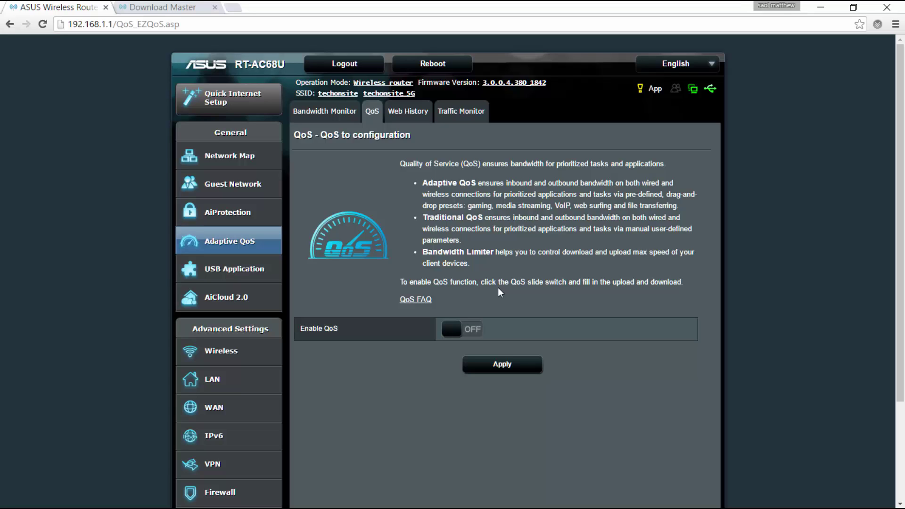
Enable Adaptive QoS with Automatic bandwidth and read the Game, Media Streaming and Web Surfing mode descriptions.
{"action": "left_click", "coordinate": [448, 331]}
{"action": "scroll", "coordinate": [451, 334], "scroll_direction": "down", "scroll_amount": 2}
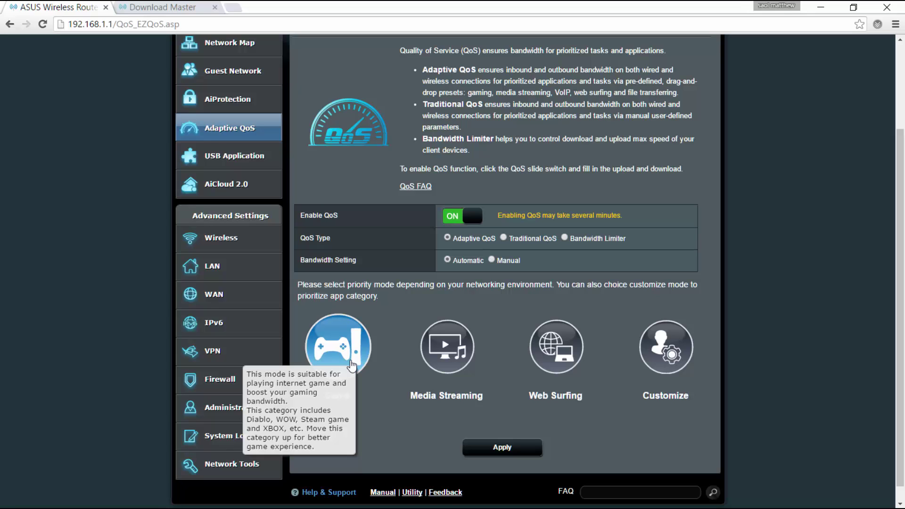
{"action": "mouse_move", "coordinate": [463, 357]}
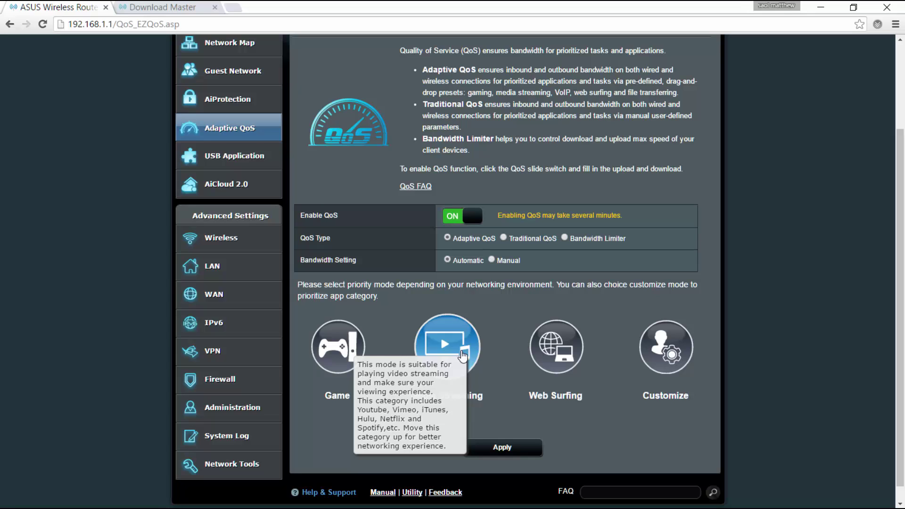
{"action": "mouse_move", "coordinate": [556, 352]}
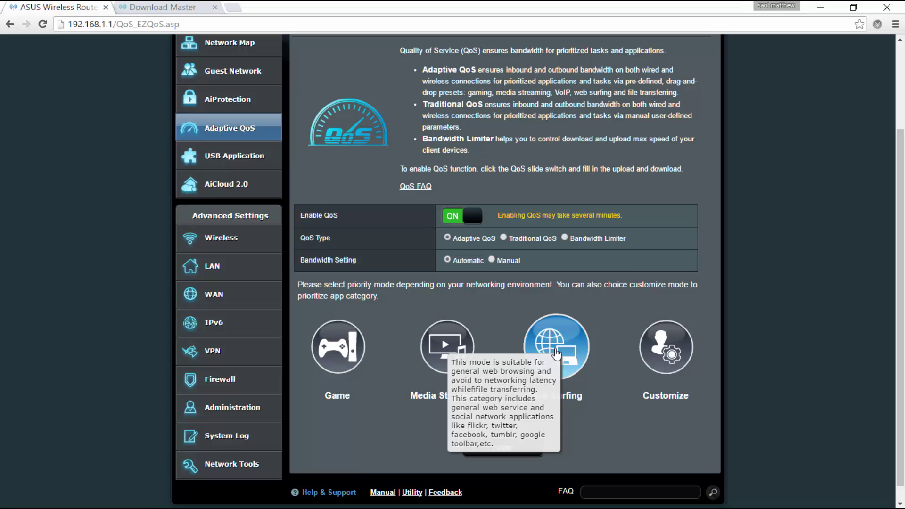
{"action": "mouse_move", "coordinate": [680, 352]}
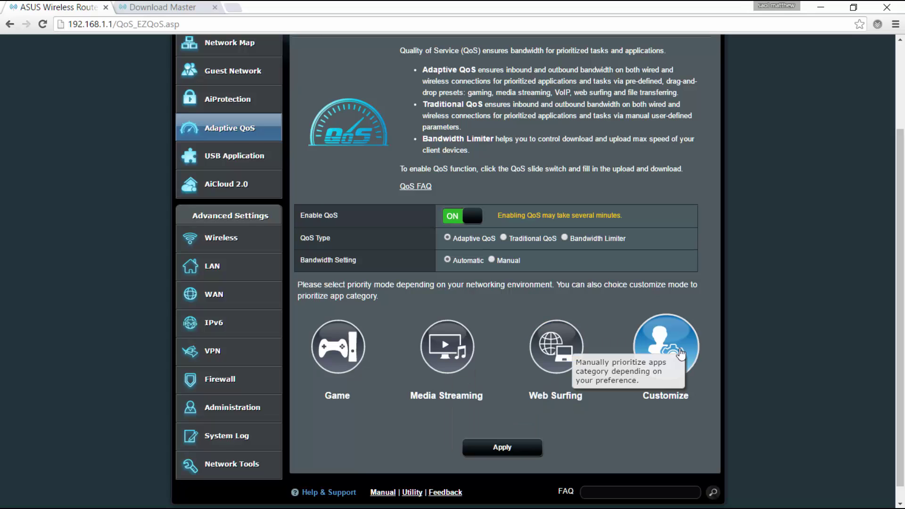
Open Adaptive QoS's Web History page, where Enable Web History is switched off.
{"action": "left_click", "coordinate": [250, 165]}
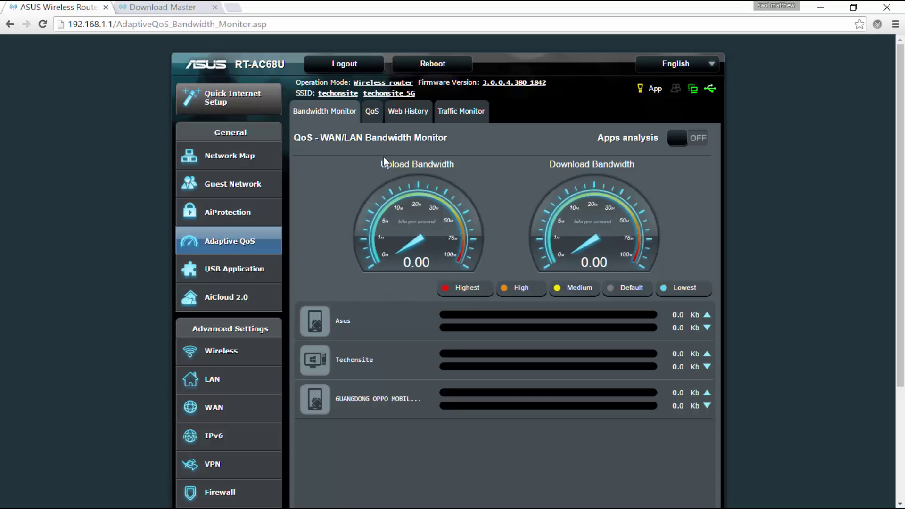
{"action": "left_click", "coordinate": [369, 112]}
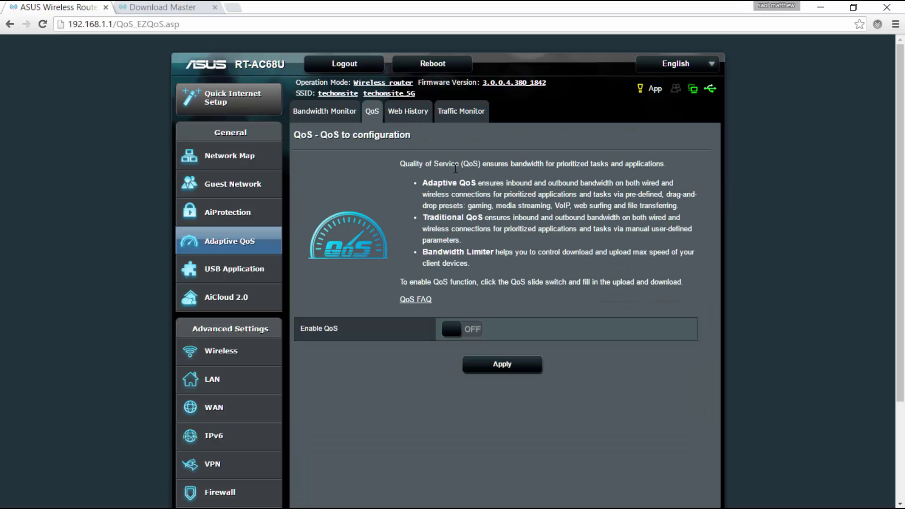
{"action": "left_click", "coordinate": [417, 114]}
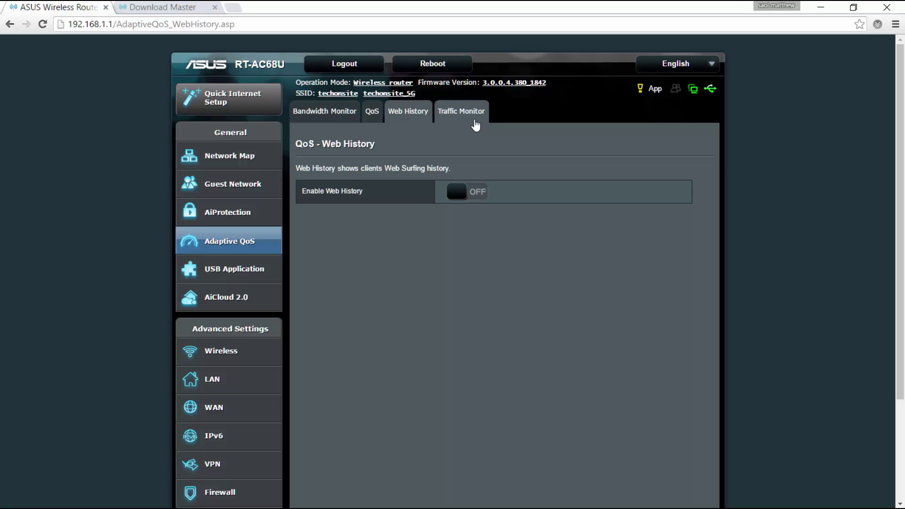
Show the Traffic Monitor's Ethernet WAN graph, then the Wireless (5GHz) graph with current, average and maximum figures.
{"action": "left_click", "coordinate": [471, 112]}
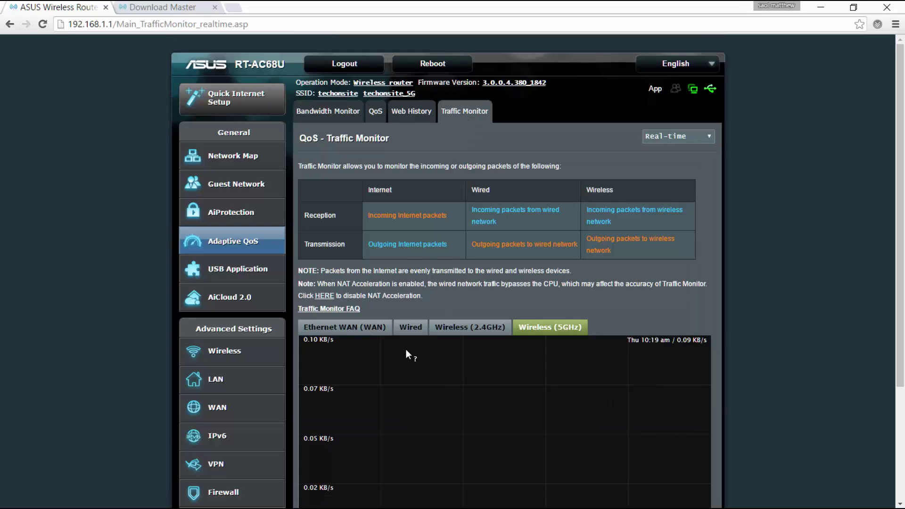
{"action": "left_click", "coordinate": [377, 331]}
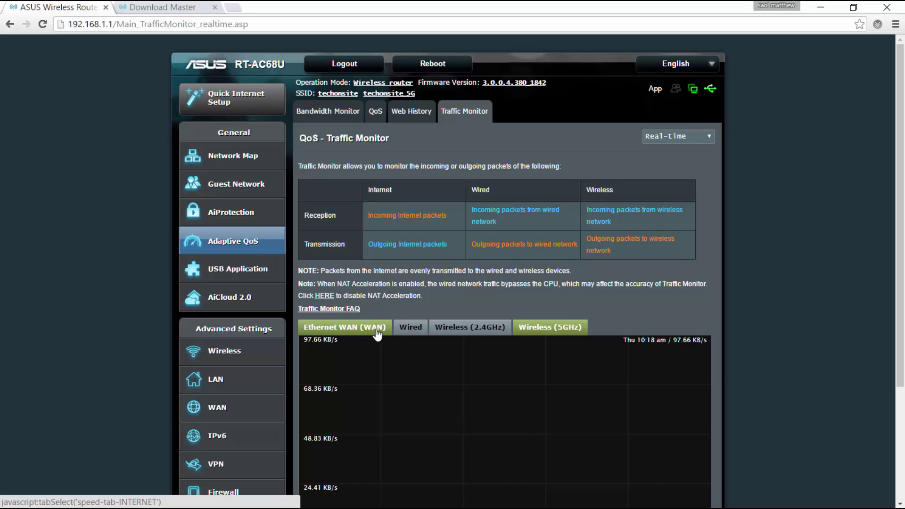
{"action": "left_click", "coordinate": [556, 327]}
{"action": "scroll", "coordinate": [555, 327], "scroll_direction": "down", "scroll_amount": 3}
{"action": "scroll", "coordinate": [280, 216], "scroll_direction": "up", "scroll_amount": 2}
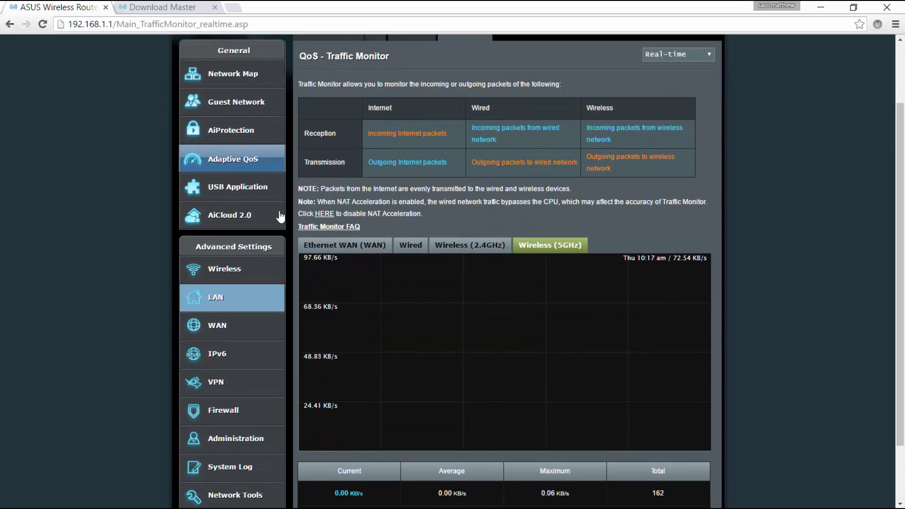
{"action": "scroll", "coordinate": [245, 210], "scroll_direction": "up", "scroll_amount": 2}
Look over the AiDisk wizard's FTP access details, then go back to the USB Application list.
{"action": "left_click", "coordinate": [218, 229]}
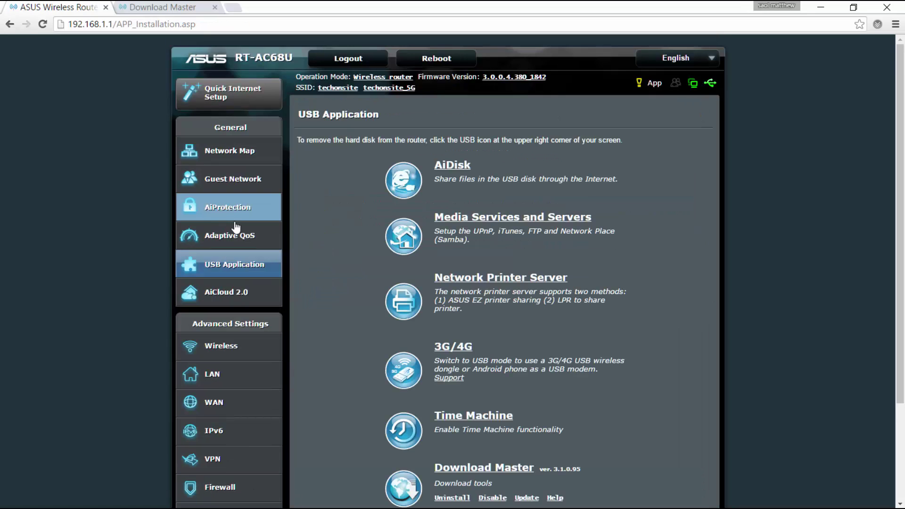
{"action": "left_click", "coordinate": [456, 167]}
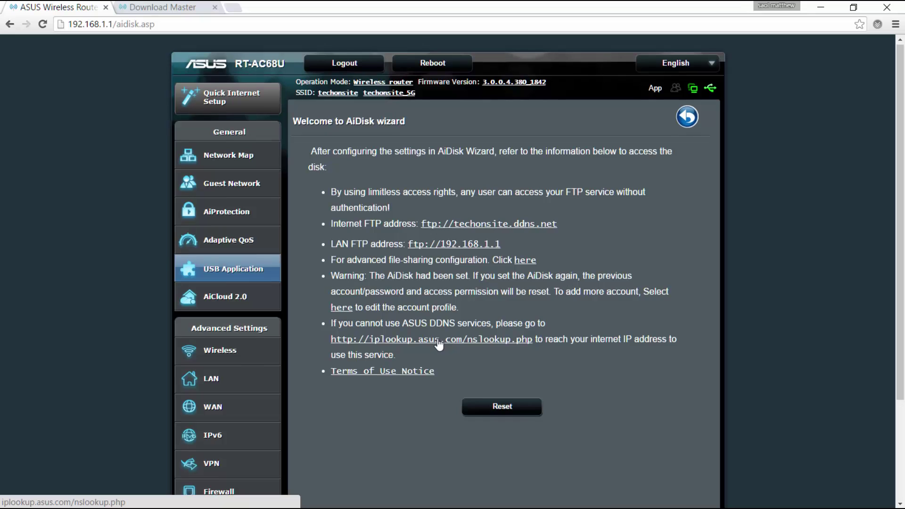
{"action": "scroll", "coordinate": [437, 338], "scroll_direction": "down", "scroll_amount": 3}
{"action": "scroll", "coordinate": [437, 338], "scroll_direction": "up", "scroll_amount": 2}
{"action": "scroll", "coordinate": [437, 335], "scroll_direction": "down", "scroll_amount": 3}
{"action": "scroll", "coordinate": [437, 332], "scroll_direction": "up", "scroll_amount": 1}
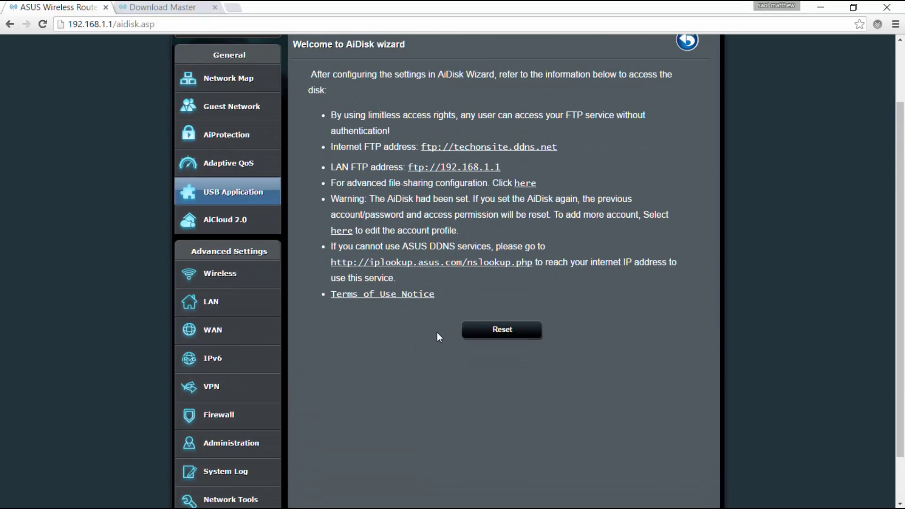
{"action": "scroll", "coordinate": [437, 332], "scroll_direction": "up", "scroll_amount": 2}
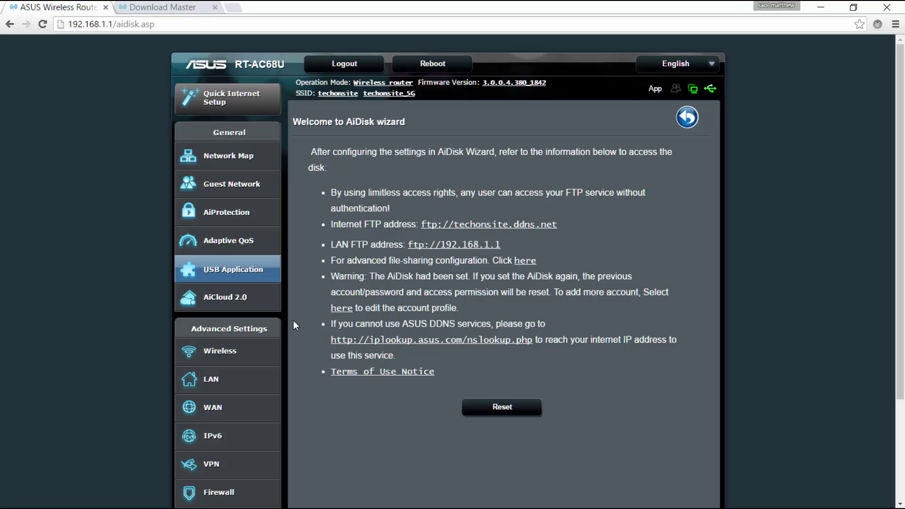
{"action": "left_click", "coordinate": [263, 280]}
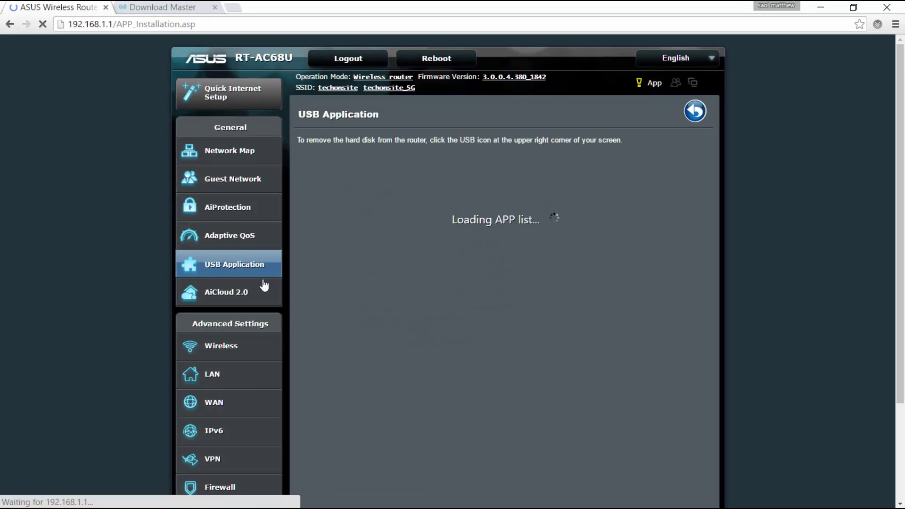
Open Media Services and Servers to see iTunes Server and DLNA Media Server both on, named asus.
{"action": "left_click", "coordinate": [480, 219]}
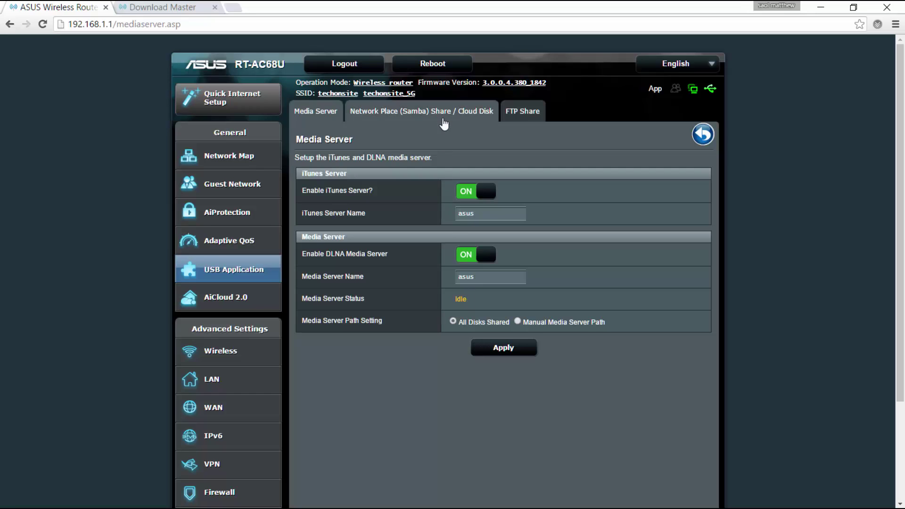
In Samba Share settings, expand JetFlash Transcend 32GB and TRANSCEND and select the Download2 folder.
{"action": "left_click", "coordinate": [445, 116]}
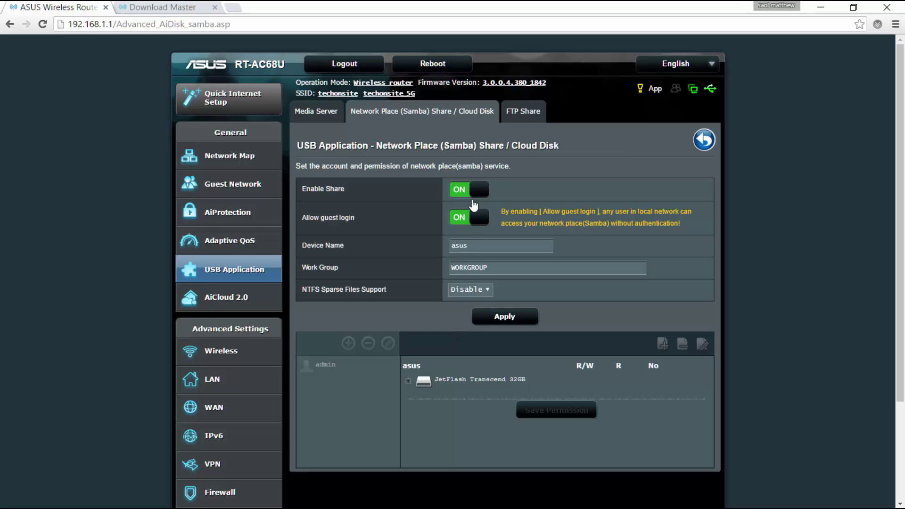
{"action": "left_click", "coordinate": [409, 382]}
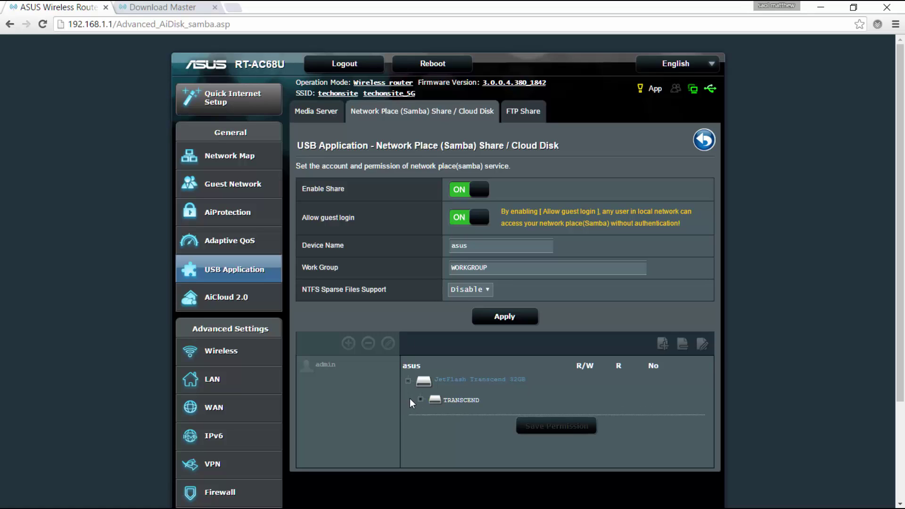
{"action": "left_click", "coordinate": [420, 400]}
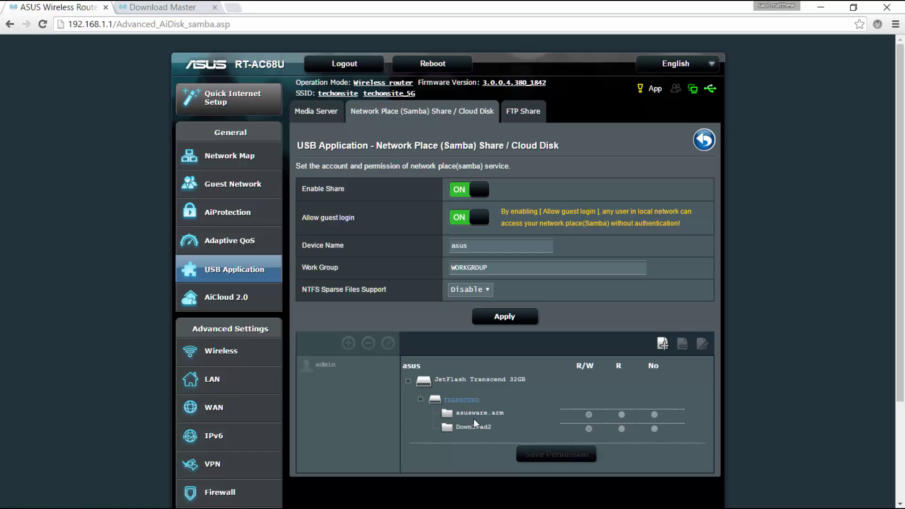
{"action": "left_click", "coordinate": [477, 426]}
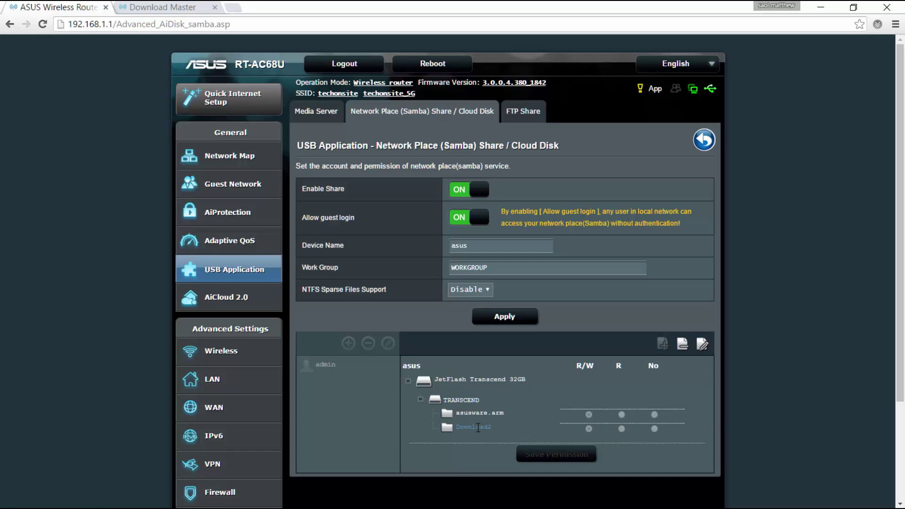
{"action": "scroll", "coordinate": [478, 428], "scroll_direction": "down", "scroll_amount": 1}
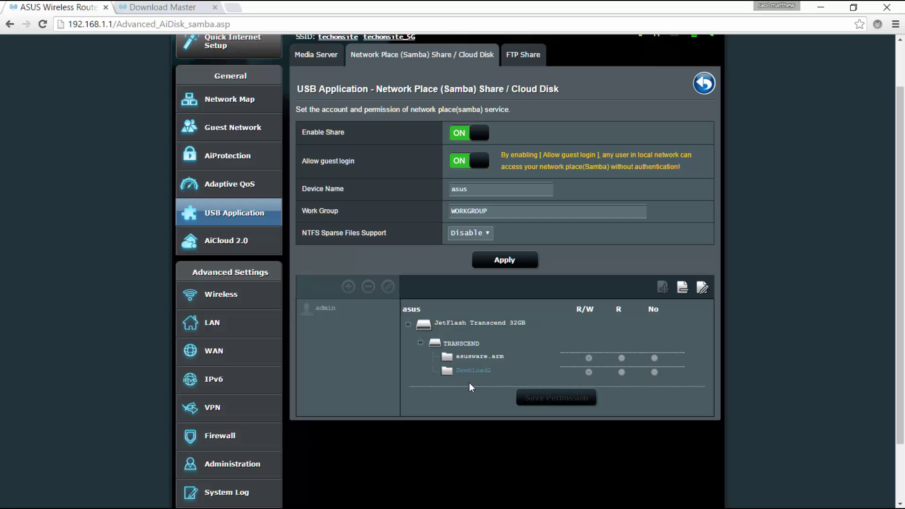
{"action": "left_click", "coordinate": [483, 325]}
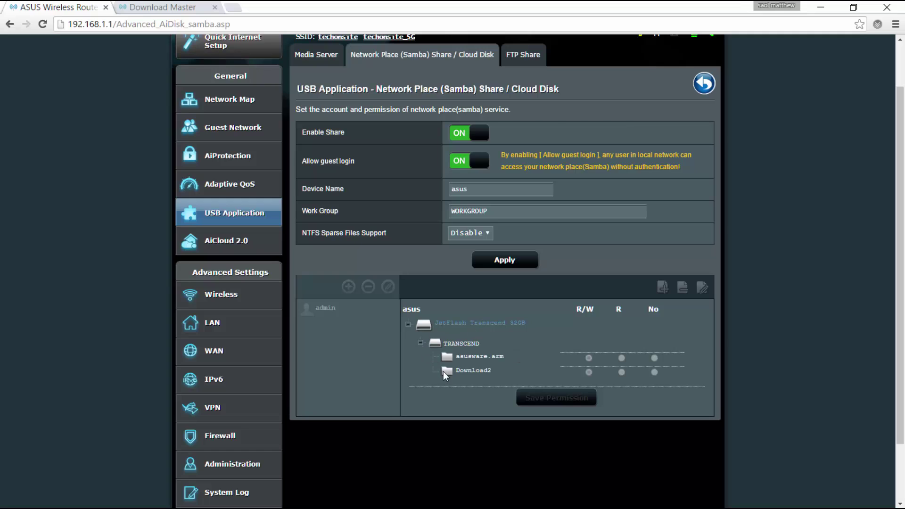
{"action": "left_click", "coordinate": [444, 371]}
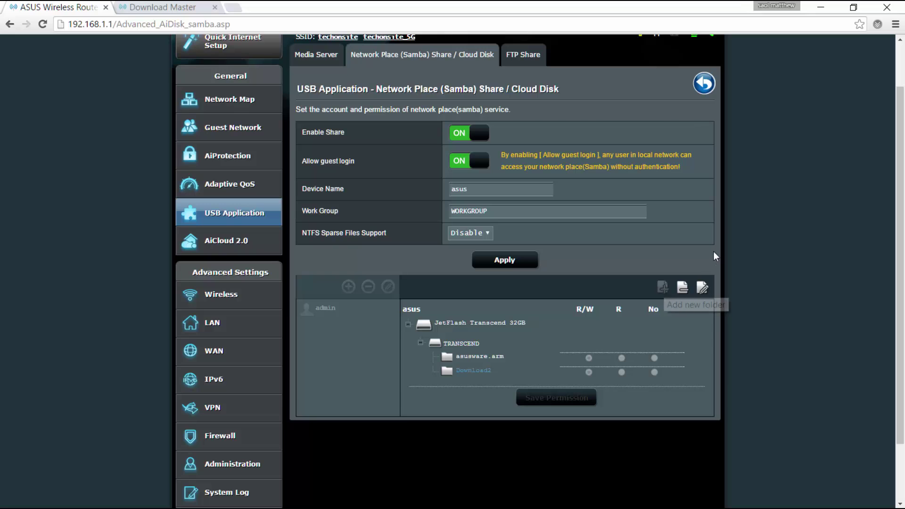
{"action": "scroll", "coordinate": [513, 156], "scroll_direction": "up", "scroll_amount": 2}
Review FTP Share (anonymous login on, 5 connections, UTF-8), then return to the USB Application list.
{"action": "left_click", "coordinate": [522, 110]}
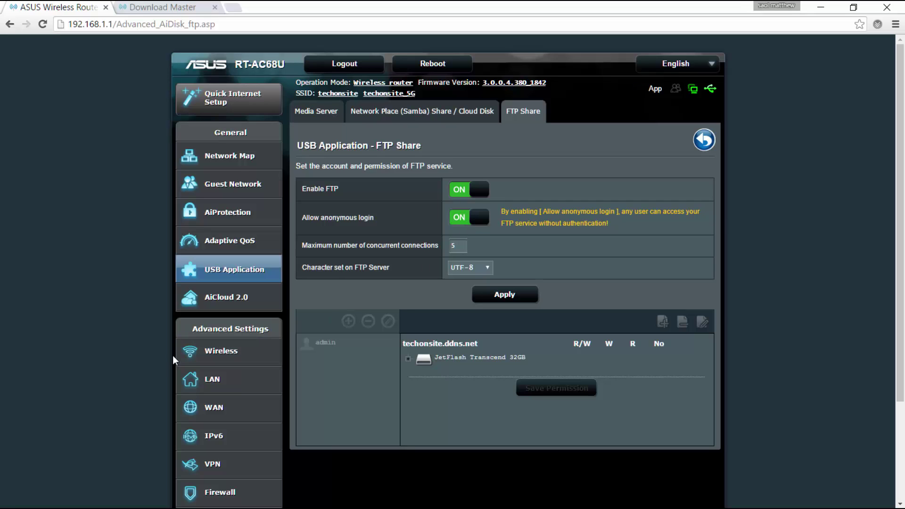
{"action": "left_click", "coordinate": [221, 275]}
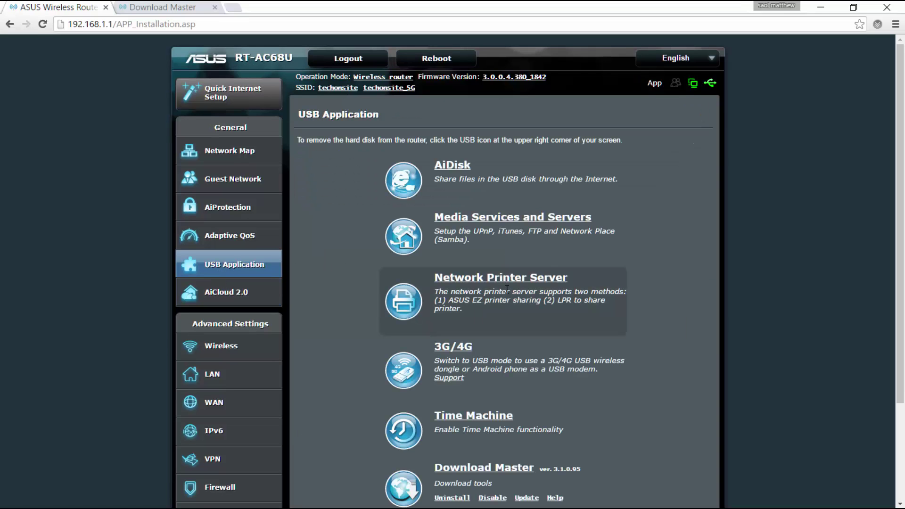
{"action": "left_click", "coordinate": [514, 287]}
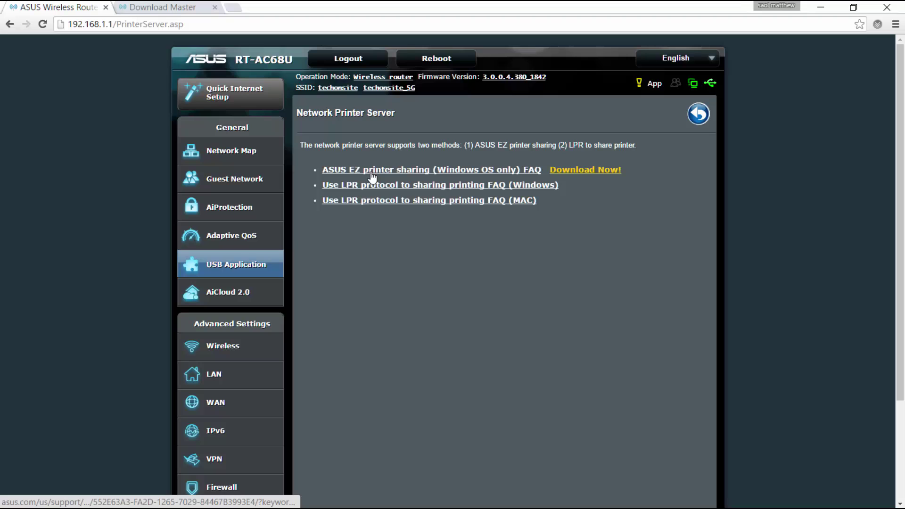
{"action": "left_click", "coordinate": [225, 276]}
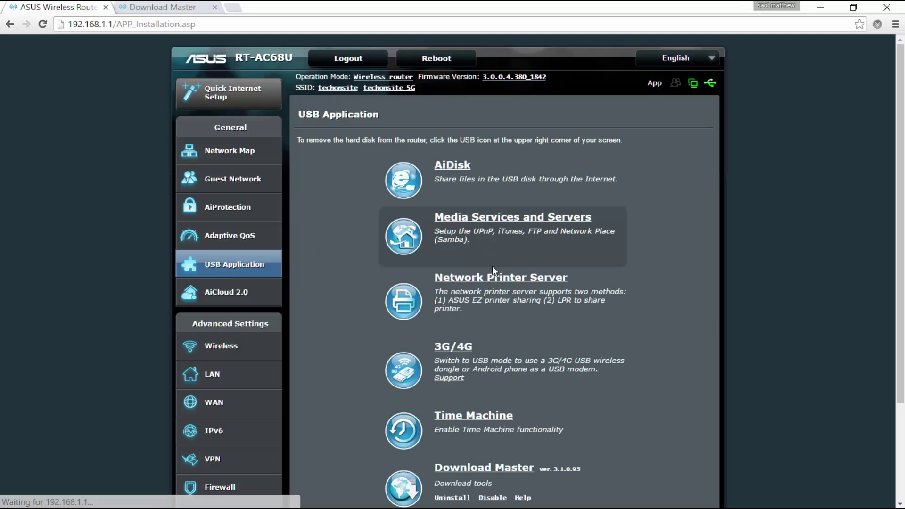
Check the 3G/4G modem page, then open Time Machine, which is switched off.
{"action": "left_click", "coordinate": [451, 347]}
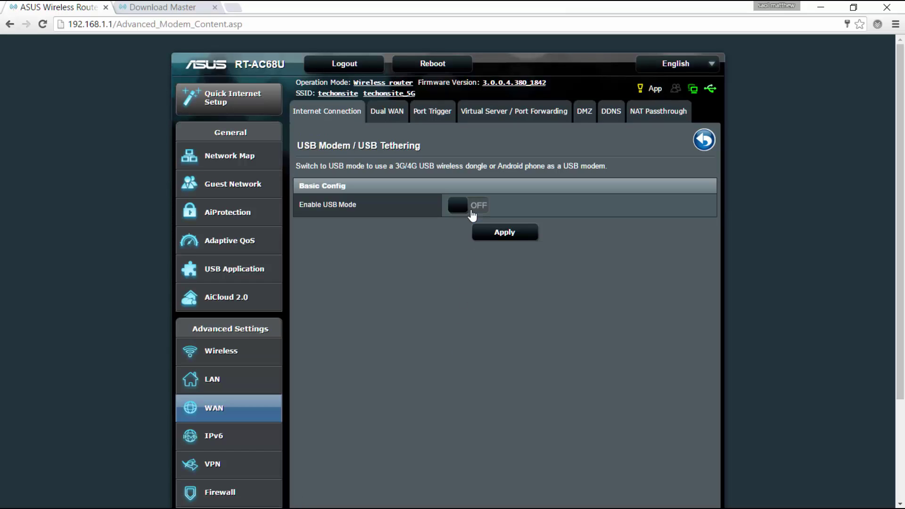
{"action": "left_click", "coordinate": [250, 278]}
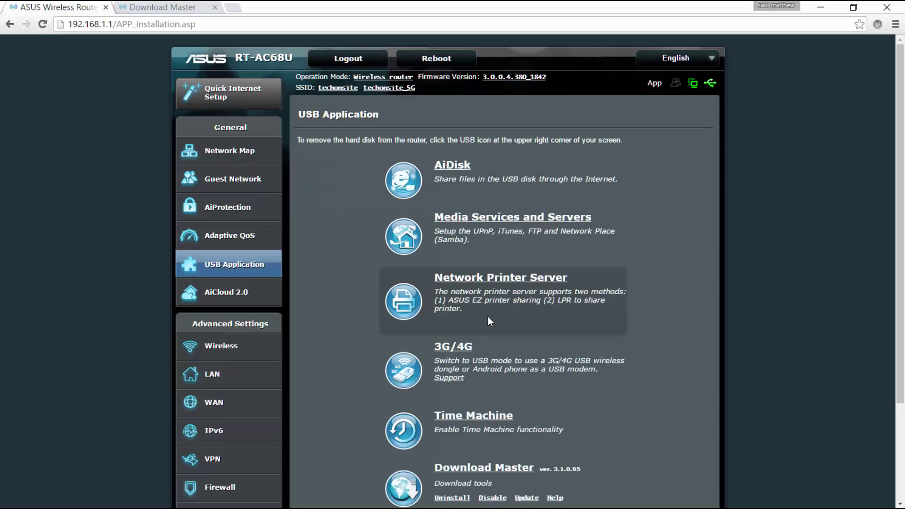
{"action": "scroll", "coordinate": [455, 355], "scroll_direction": "down", "scroll_amount": 1}
{"action": "left_click", "coordinate": [455, 360]}
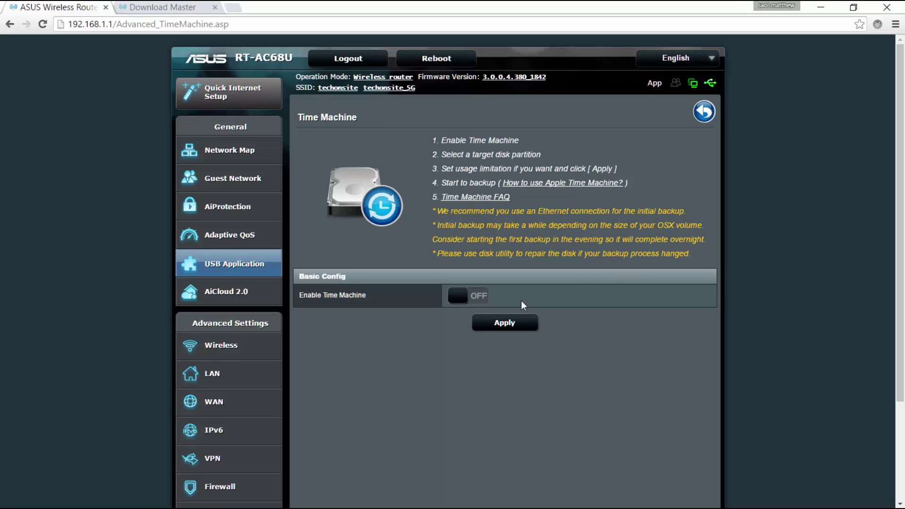
Open Download Master, select the finished 2.30 GB Revenant task, and return to the router's USB page.
{"action": "left_click", "coordinate": [232, 267]}
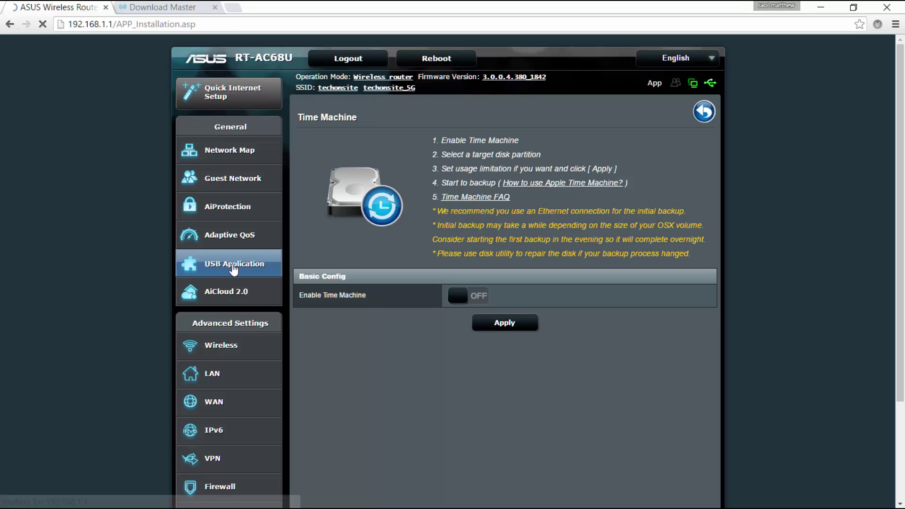
{"action": "scroll", "coordinate": [481, 292], "scroll_direction": "down", "scroll_amount": 3}
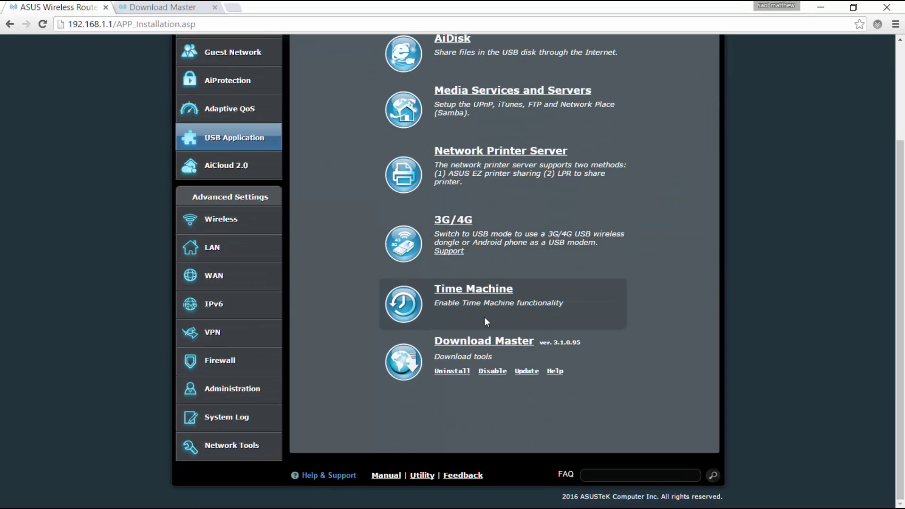
{"action": "left_click", "coordinate": [465, 340]}
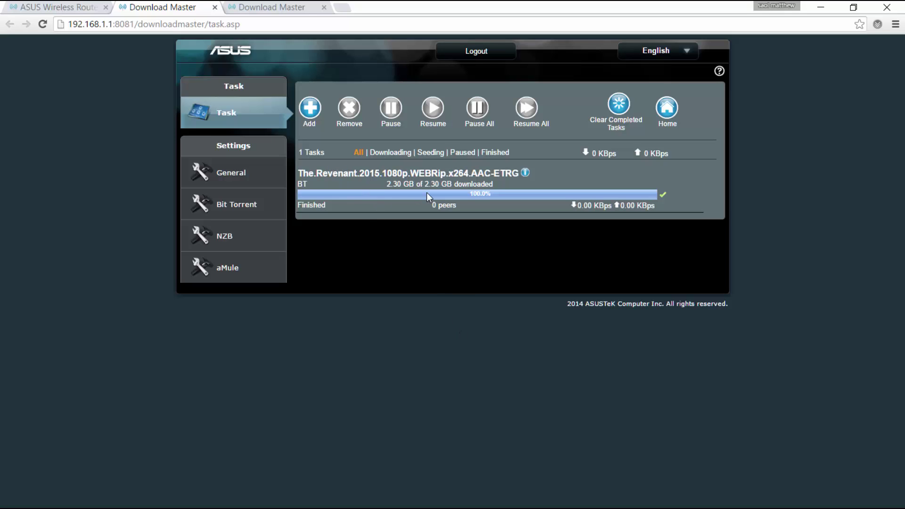
{"action": "left_click", "coordinate": [343, 183]}
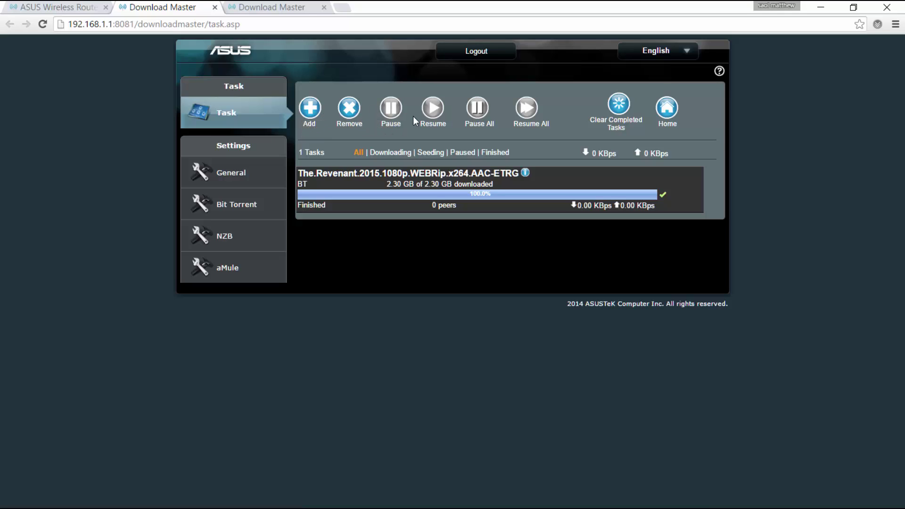
{"action": "left_click", "coordinate": [667, 111]}
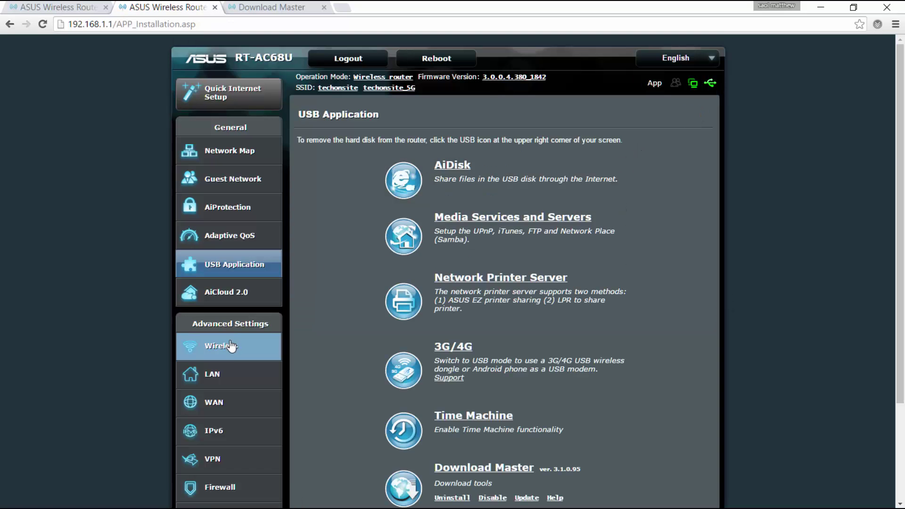
Review 5GHz wireless settings, keeping band 5GHz and mode N/AC mixed, then view the enabled WPS page.
{"action": "left_click", "coordinate": [231, 348]}
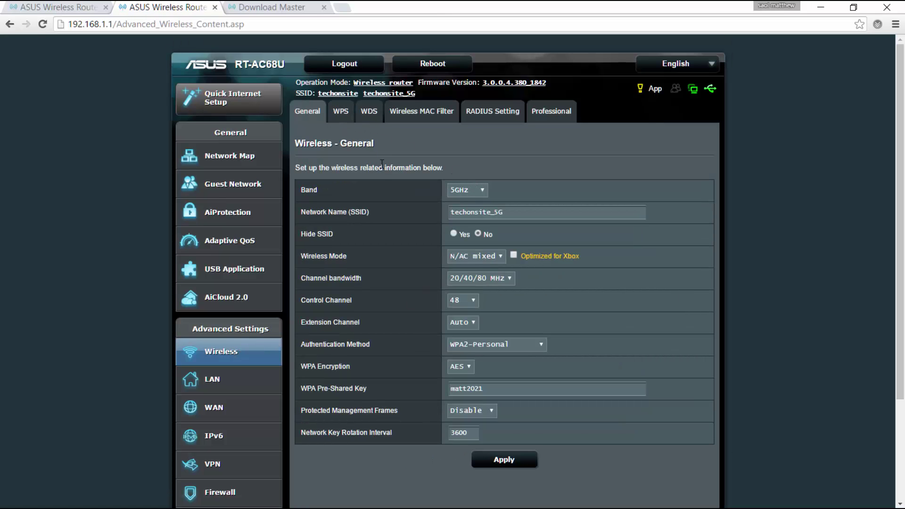
{"action": "left_click", "coordinate": [464, 187]}
{"action": "left_click", "coordinate": [506, 208]}
{"action": "left_click", "coordinate": [464, 259]}
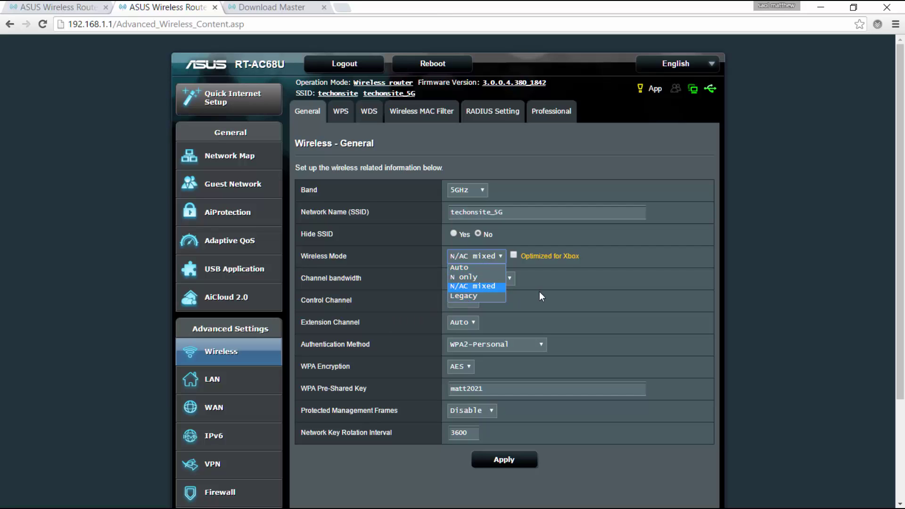
{"action": "left_click", "coordinate": [541, 306]}
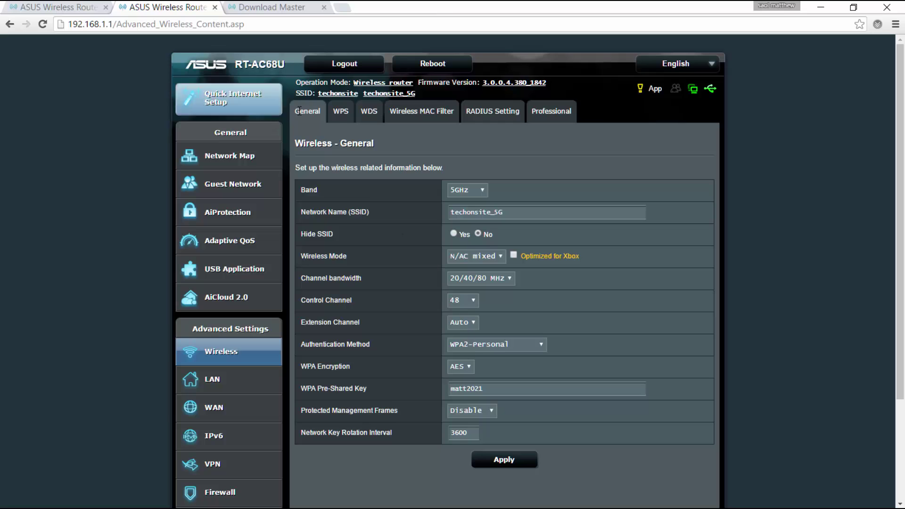
{"action": "left_click", "coordinate": [344, 120]}
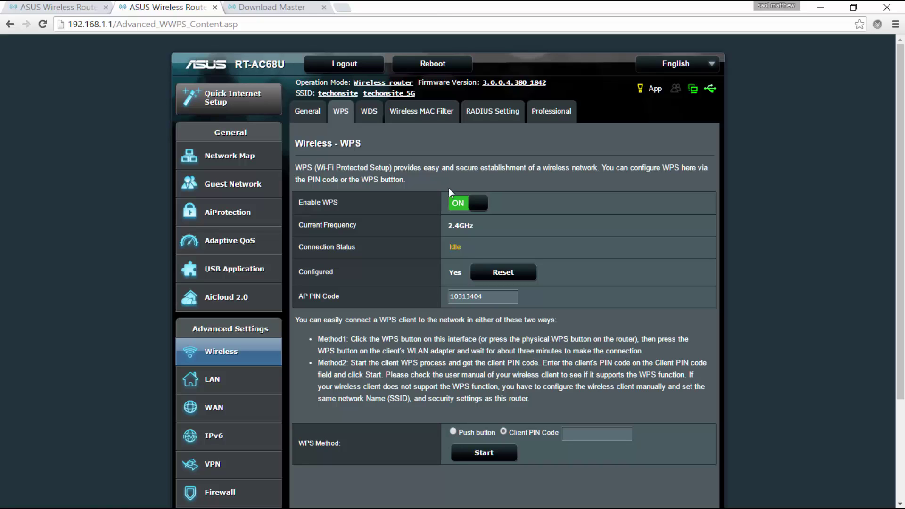
View the WDS AP Mode choices unchanged, then show the Wireless MAC Filter page with filtering off.
{"action": "left_click", "coordinate": [370, 114]}
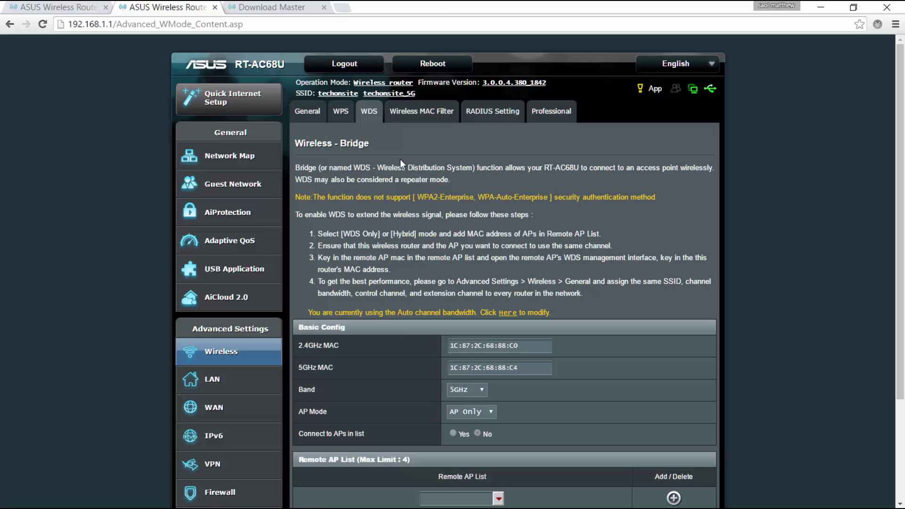
{"action": "scroll", "coordinate": [400, 159], "scroll_direction": "down", "scroll_amount": 1}
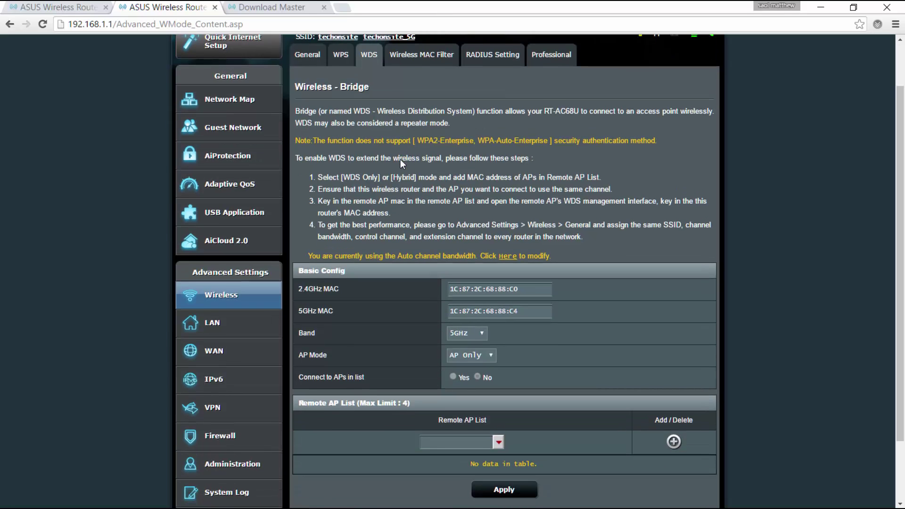
{"action": "scroll", "coordinate": [400, 160], "scroll_direction": "up", "scroll_amount": 1}
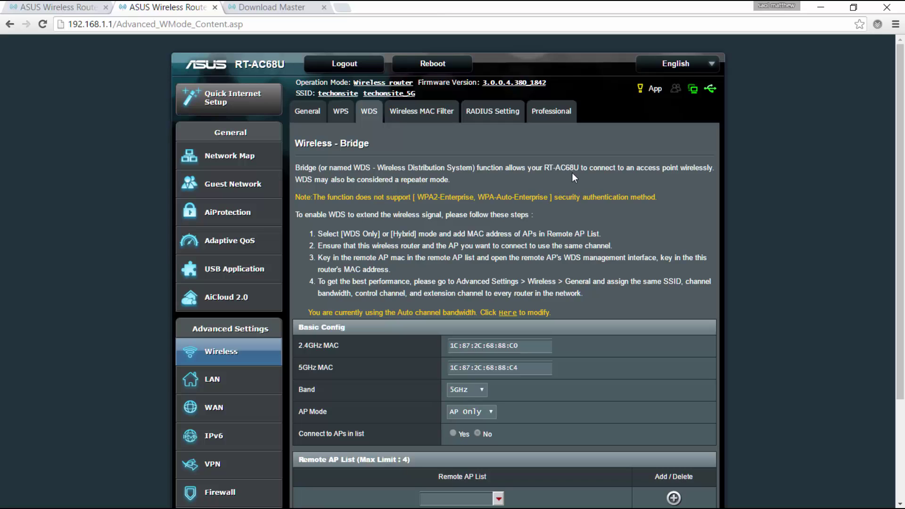
{"action": "scroll", "coordinate": [573, 177], "scroll_direction": "down", "scroll_amount": 3}
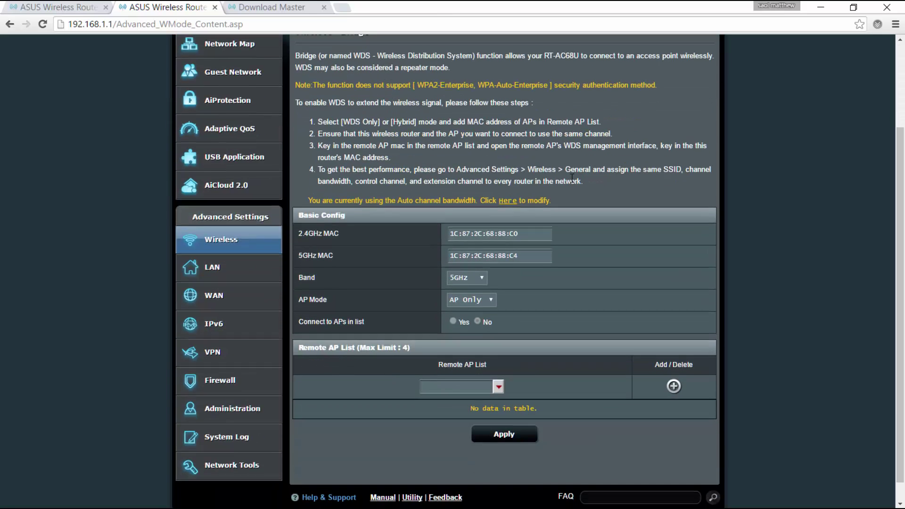
{"action": "left_click", "coordinate": [482, 302]}
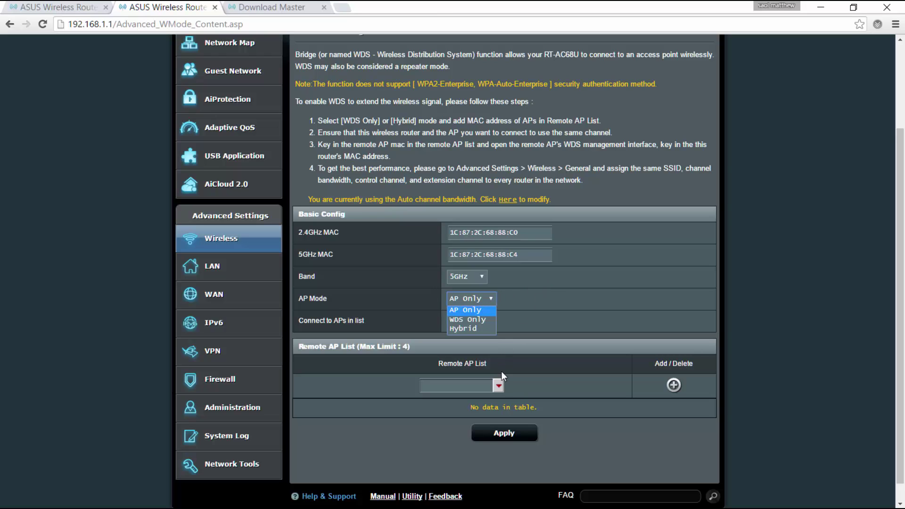
{"action": "left_click", "coordinate": [541, 322]}
{"action": "scroll", "coordinate": [541, 321], "scroll_direction": "up", "scroll_amount": 3}
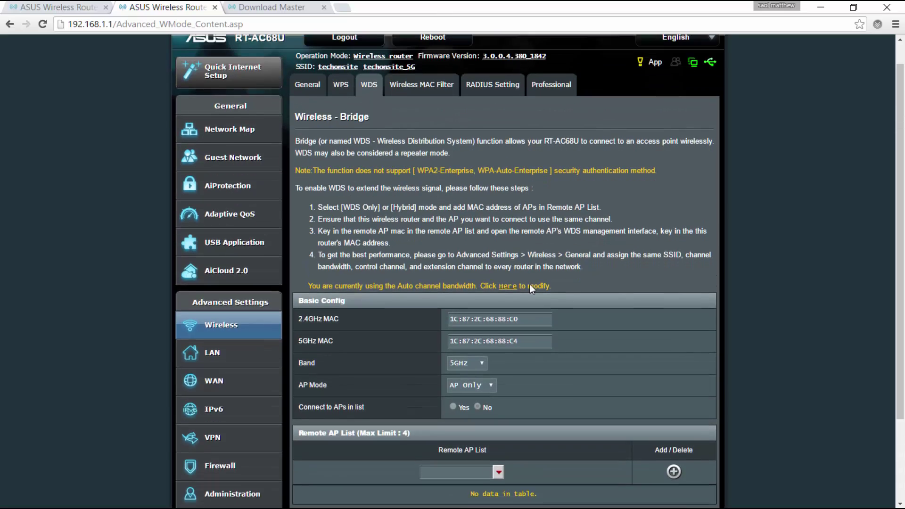
{"action": "left_click", "coordinate": [423, 118]}
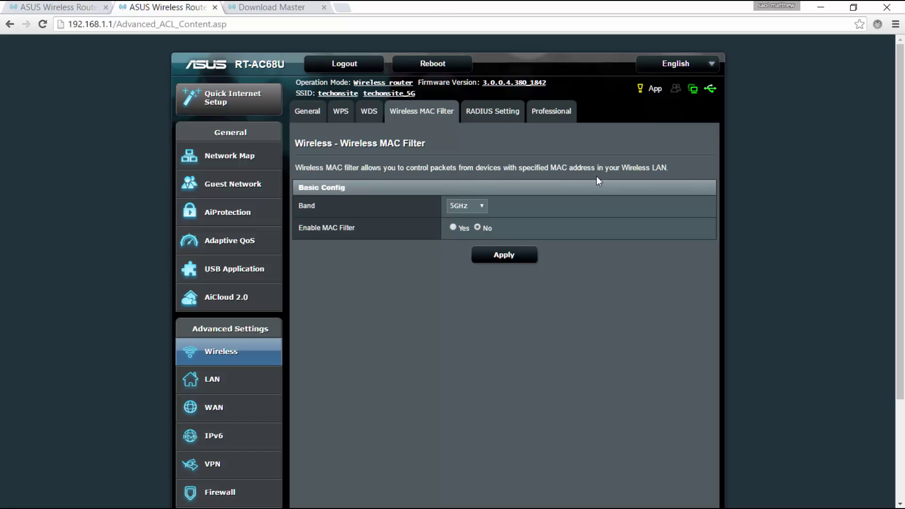
Review RADIUS, then 5GHz Professional settings: Fragmentation 2346, RTS 2347, DTIM 3, Beacon Interval 100.
{"action": "left_click", "coordinate": [499, 115]}
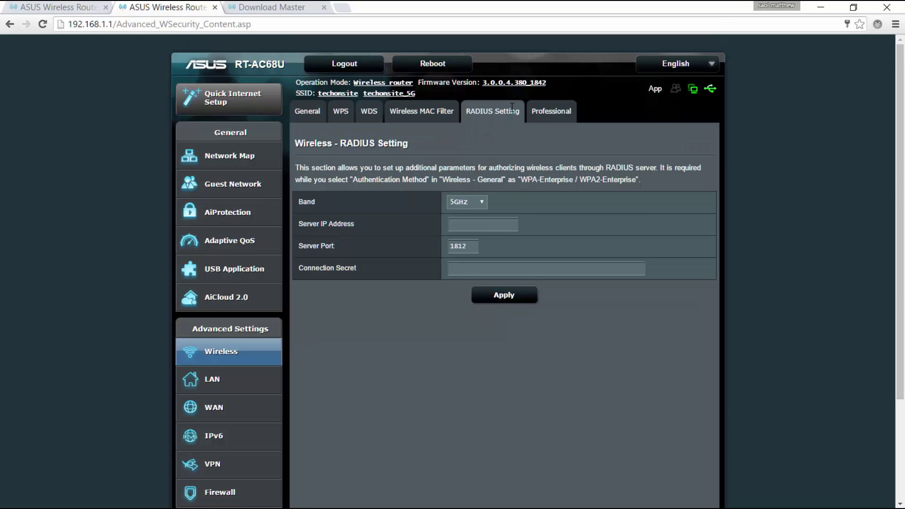
{"action": "left_click", "coordinate": [539, 108]}
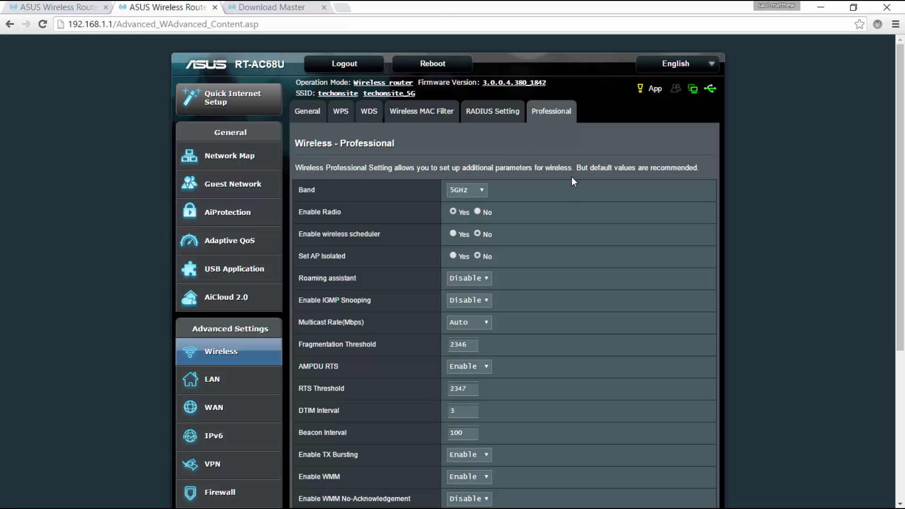
{"action": "scroll", "coordinate": [571, 178], "scroll_direction": "down", "scroll_amount": 3}
{"action": "scroll", "coordinate": [571, 181], "scroll_direction": "down", "scroll_amount": 2}
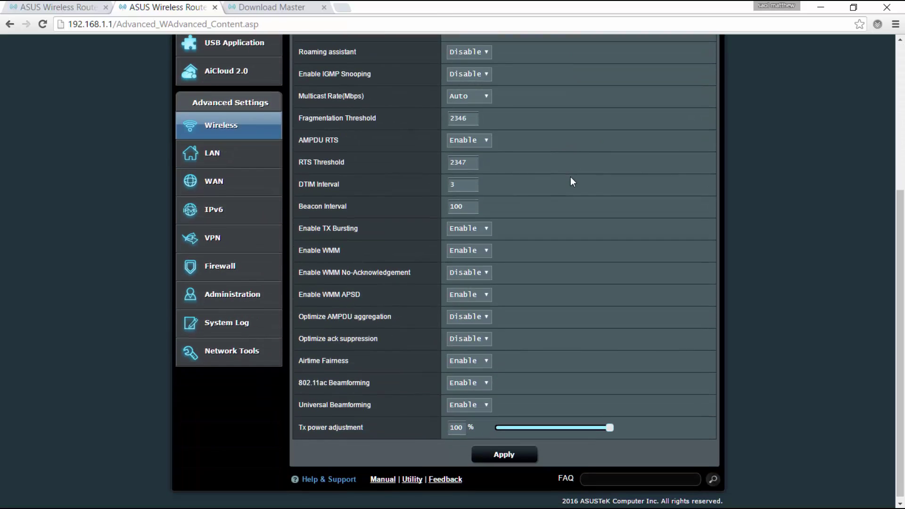
{"action": "scroll", "coordinate": [570, 182], "scroll_direction": "up", "scroll_amount": 5}
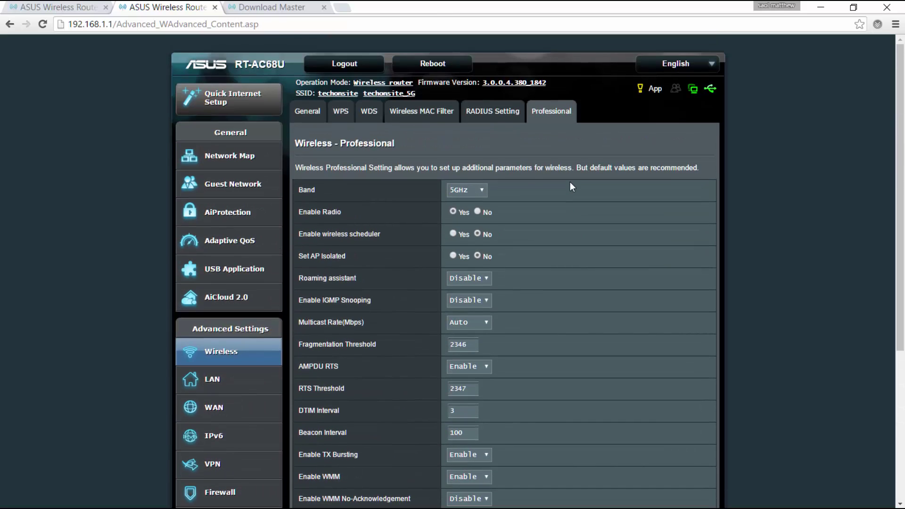
{"action": "scroll", "coordinate": [558, 221], "scroll_direction": "down", "scroll_amount": 4}
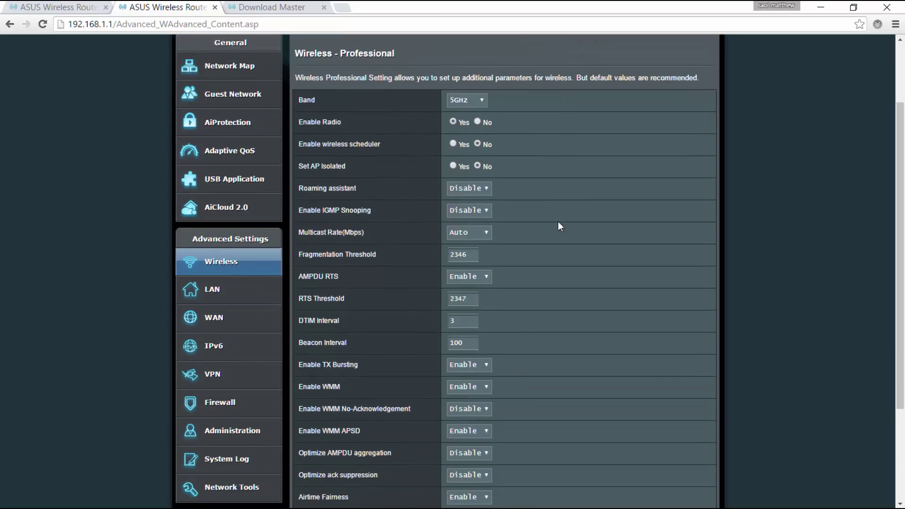
Check LAN IP 192.168.1.1, then view the DHCP pool 192.168.1.2–192.168.1.254 with 86400 lease.
{"action": "left_click", "coordinate": [243, 220]}
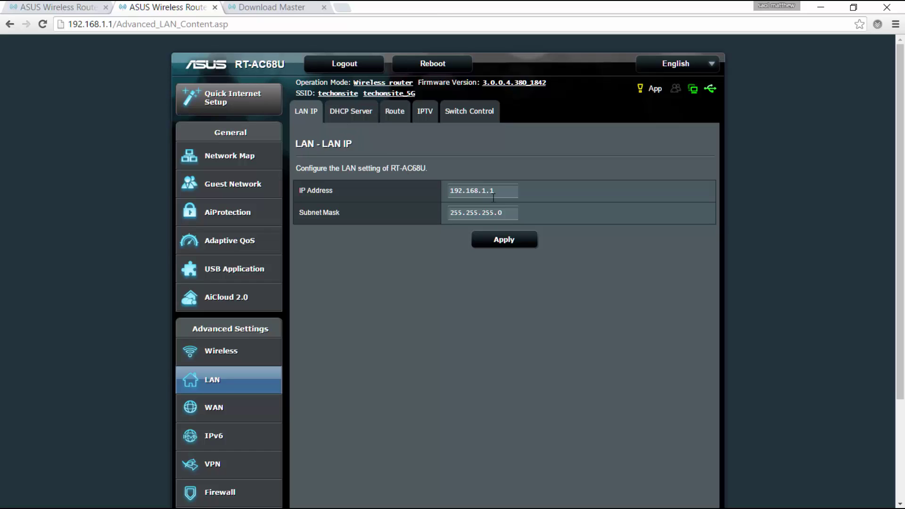
{"action": "left_click_drag", "start_coordinate": [506, 193], "coordinate": [453, 188]}
{"action": "left_click", "coordinate": [351, 115]}
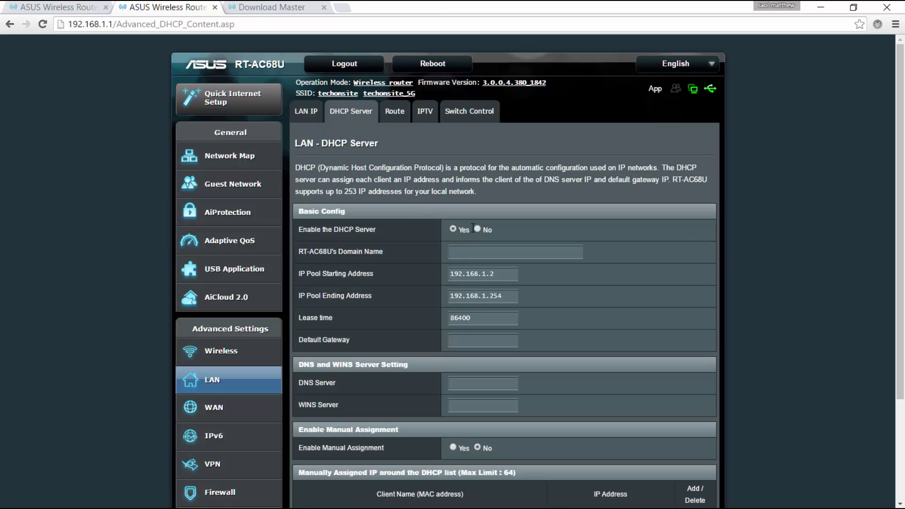
{"action": "scroll", "coordinate": [472, 230], "scroll_direction": "down", "scroll_amount": 1}
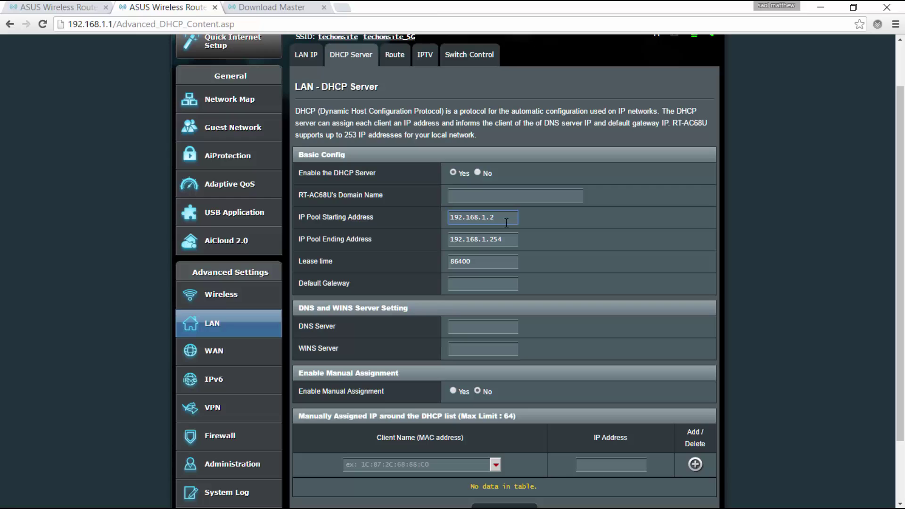
View the Route and Switch Control tabs, then the WAN connection set to Automatic IP.
{"action": "left_click", "coordinate": [393, 56]}
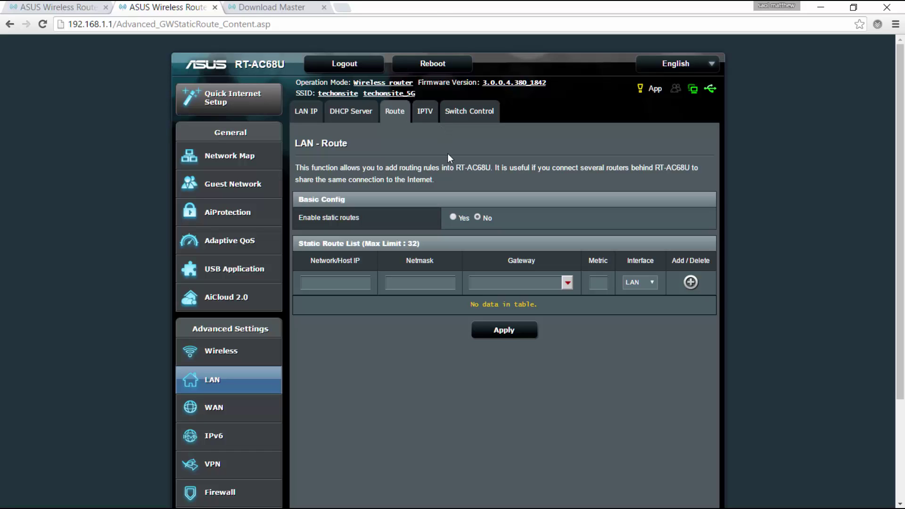
{"action": "left_click", "coordinate": [458, 115]}
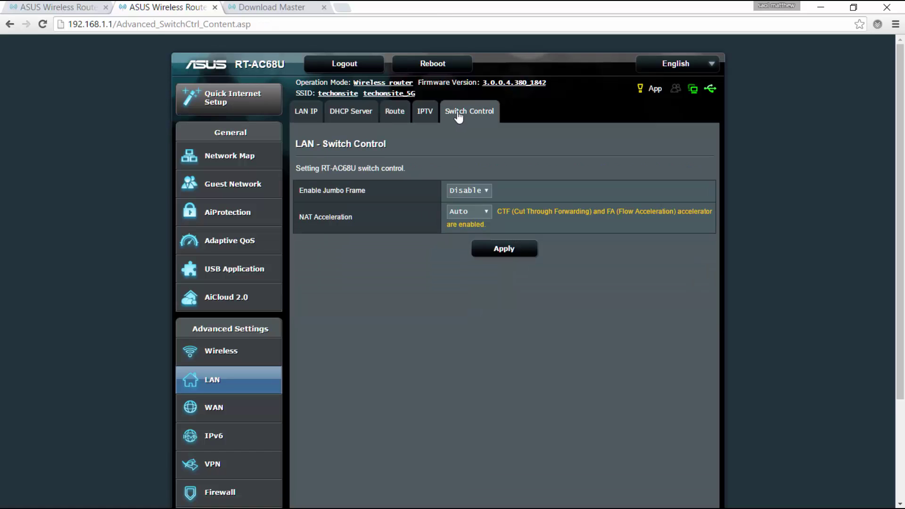
{"action": "left_click", "coordinate": [212, 408]}
{"action": "scroll", "coordinate": [349, 381], "scroll_direction": "down", "scroll_amount": 1}
{"action": "scroll", "coordinate": [349, 381], "scroll_direction": "down", "scroll_amount": 1}
{"action": "scroll", "coordinate": [349, 381], "scroll_direction": "up", "scroll_amount": 2}
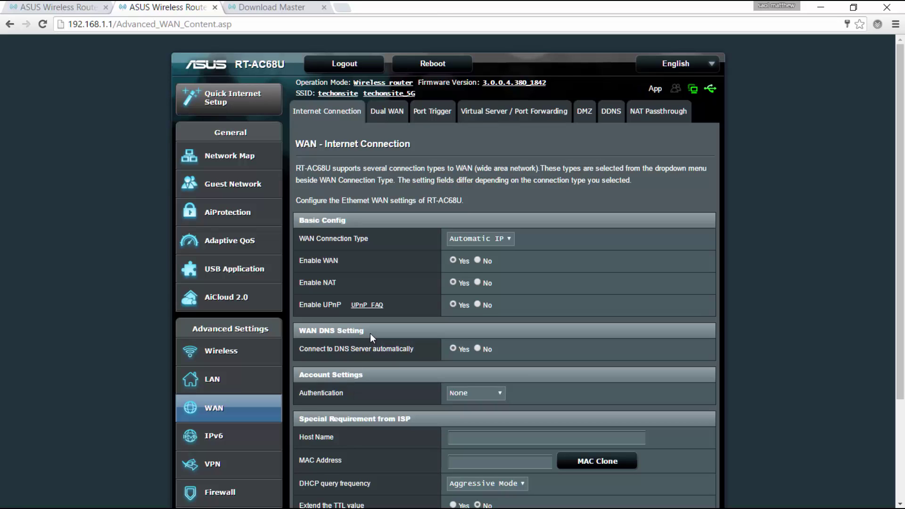
Page through the Dual WAN, Port Trigger, Virtual Server / Port Forwarding, DMZ and DDNS settings.
{"action": "left_click", "coordinate": [389, 113]}
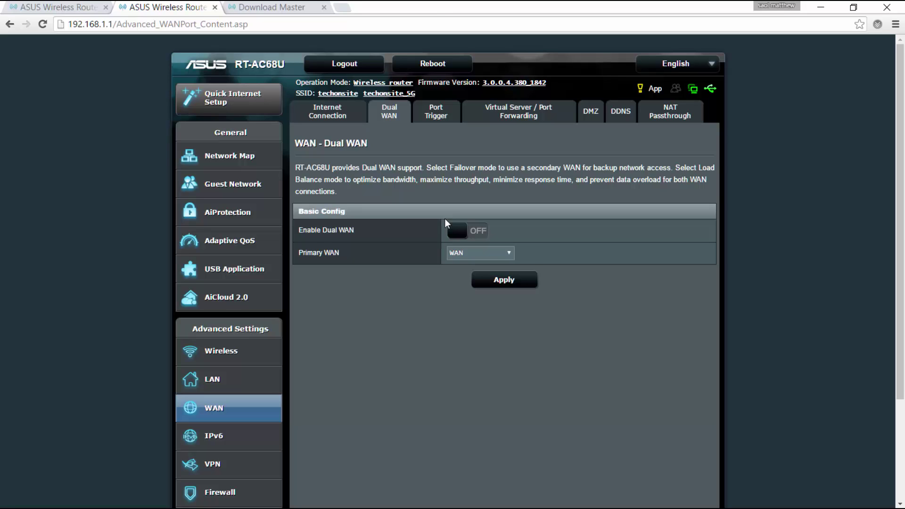
{"action": "left_click", "coordinate": [441, 117]}
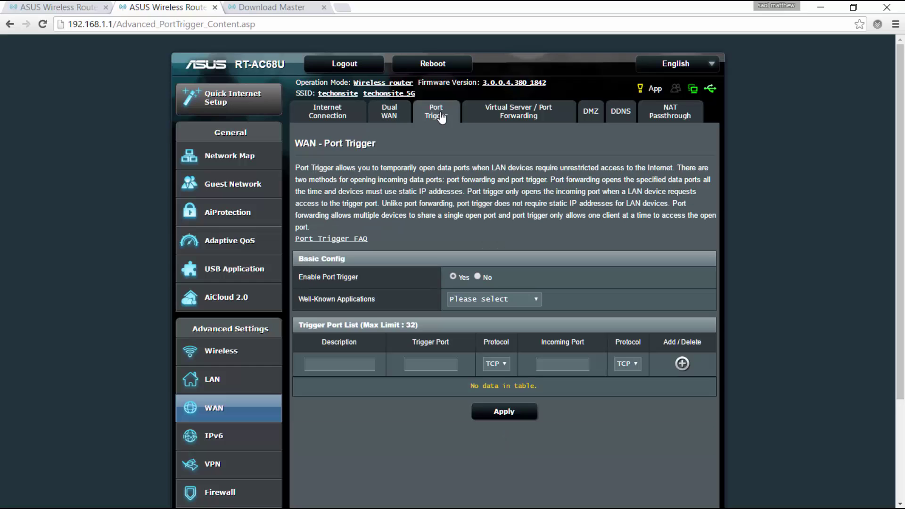
{"action": "left_click", "coordinate": [500, 116]}
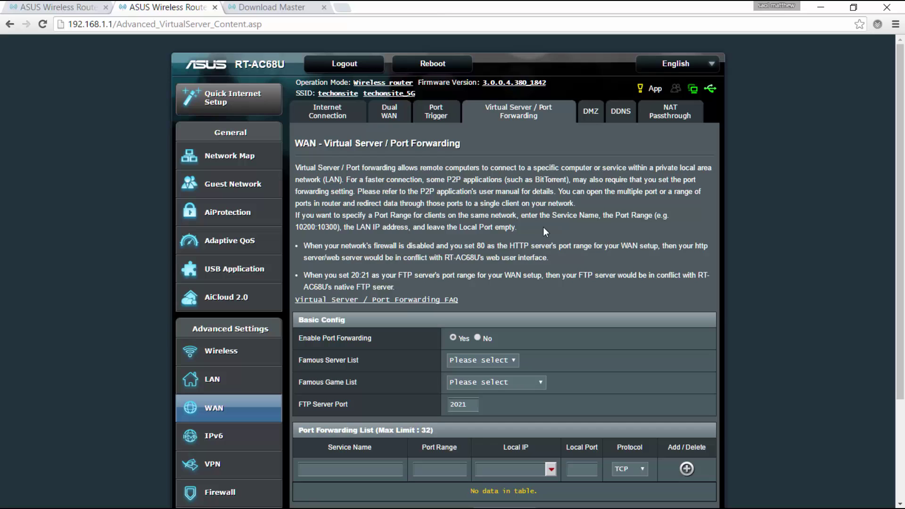
{"action": "left_click", "coordinate": [596, 112]}
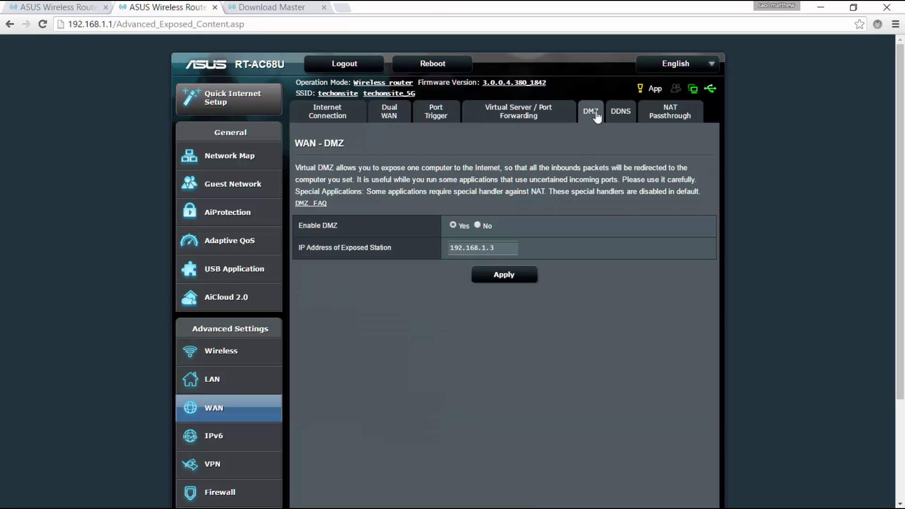
{"action": "left_click", "coordinate": [621, 118]}
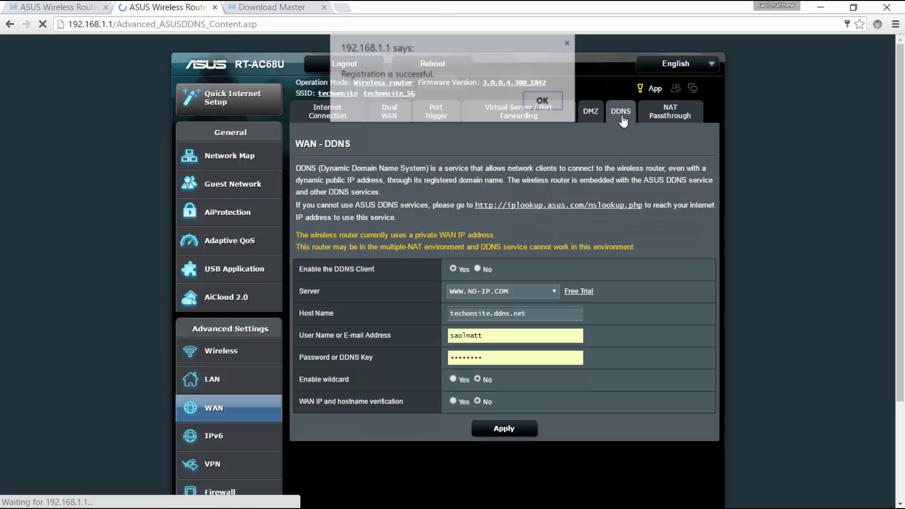
Dismiss the DDNS registration success notice and inspect the user name and host name fields.
{"action": "left_click", "coordinate": [542, 101]}
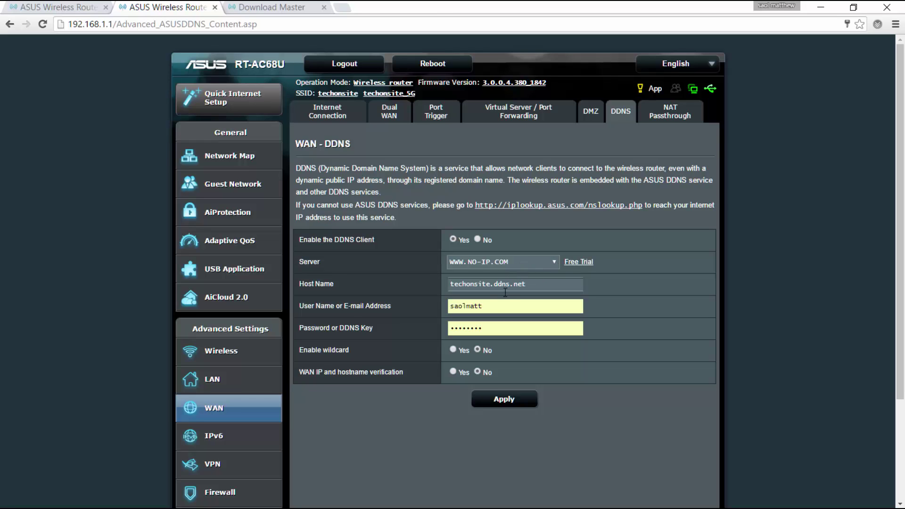
{"action": "left_click", "coordinate": [488, 307]}
{"action": "key", "text": "Down"}
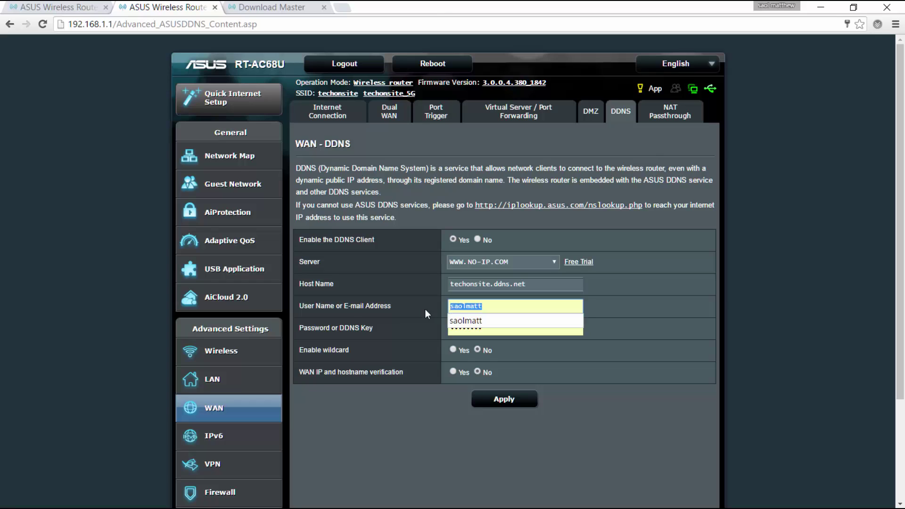
{"action": "left_click", "coordinate": [659, 342]}
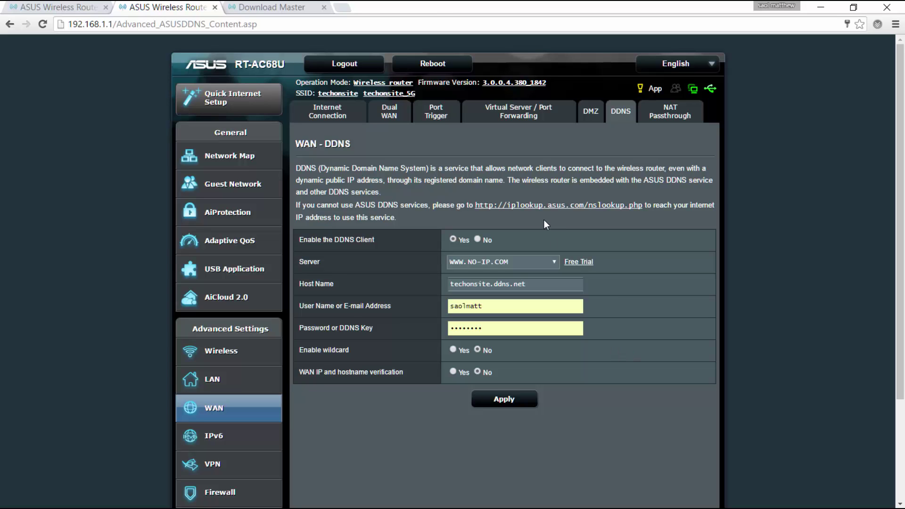
{"action": "left_click", "coordinate": [534, 287]}
{"action": "left_click_drag", "start_coordinate": [534, 286], "coordinate": [403, 291]}
Pass through NAT Passthrough and VPN Server to Firewall General: firewall enabled, DoS protection off.
{"action": "left_click", "coordinate": [677, 117]}
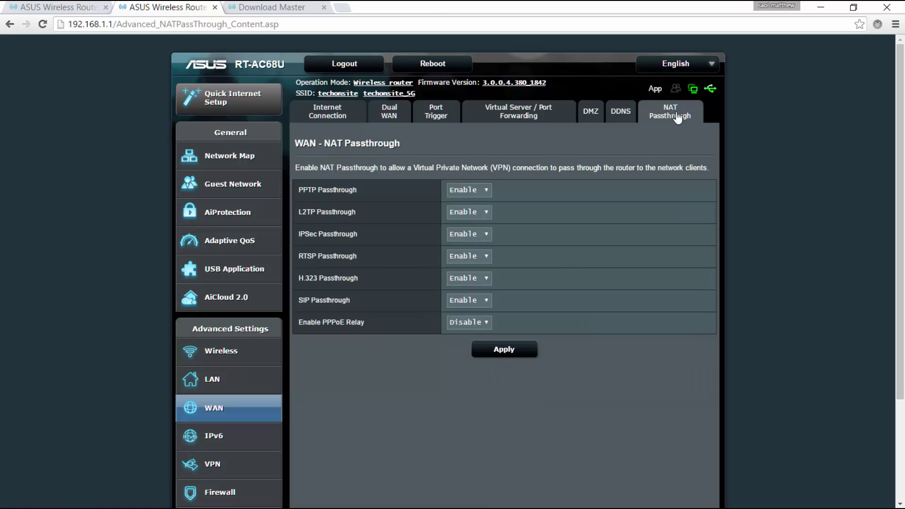
{"action": "scroll", "coordinate": [618, 163], "scroll_direction": "down", "scroll_amount": 3}
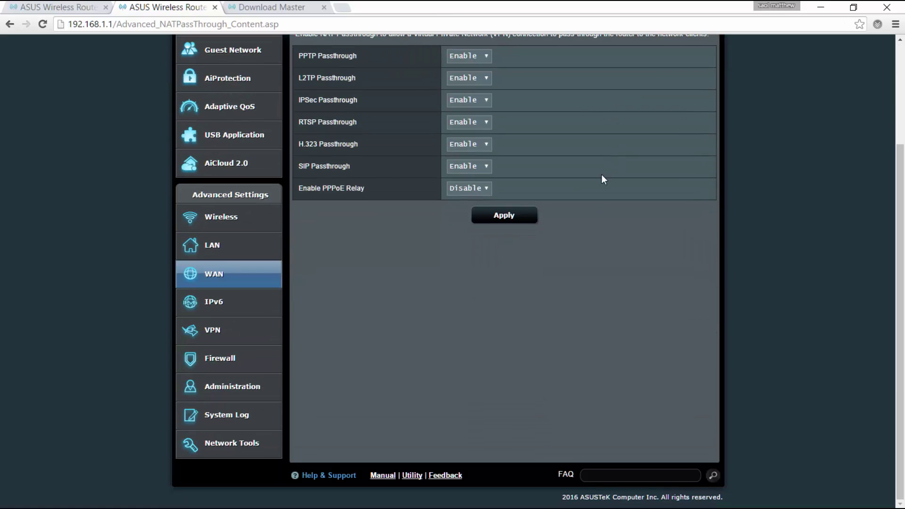
{"action": "left_click", "coordinate": [233, 333]}
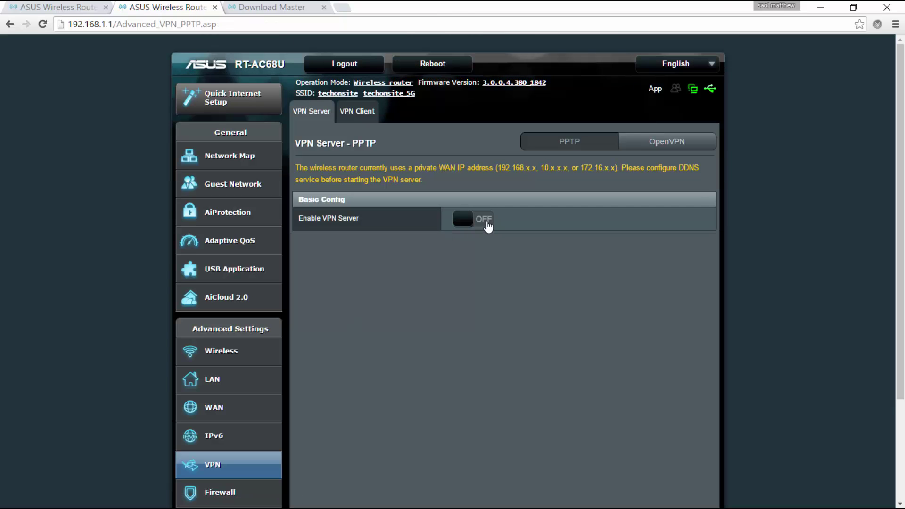
{"action": "scroll", "coordinate": [489, 229], "scroll_direction": "down", "scroll_amount": 3}
{"action": "left_click", "coordinate": [222, 377]}
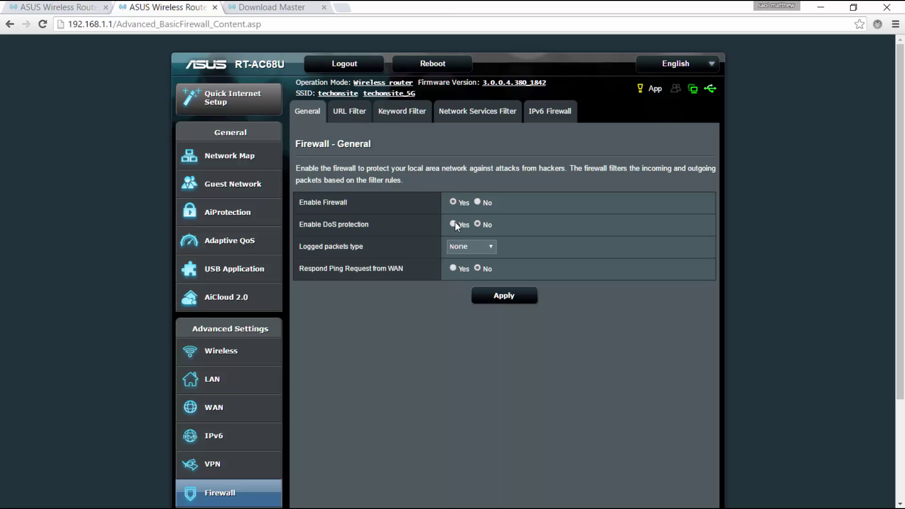
{"action": "scroll", "coordinate": [383, 275], "scroll_direction": "down", "scroll_amount": 1}
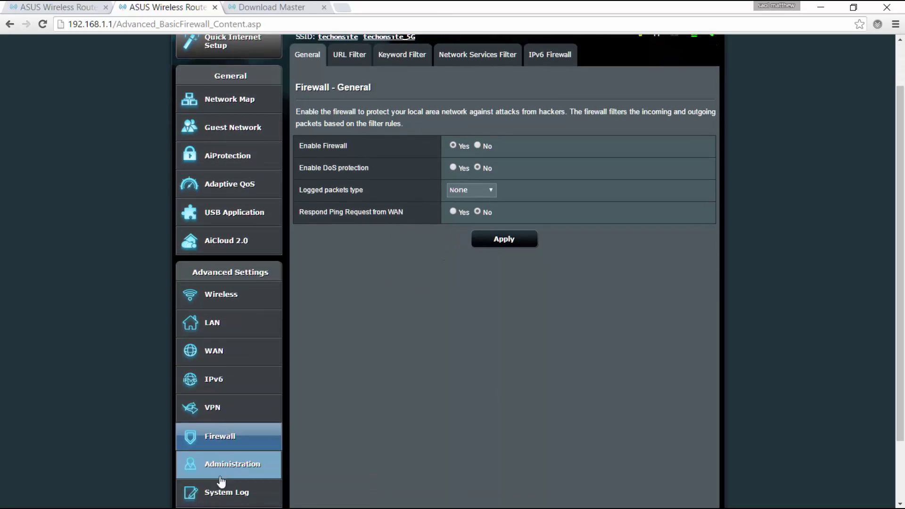
On Administration > System, set 'Allow only specified IP address' to Yes.
{"action": "left_click", "coordinate": [221, 464]}
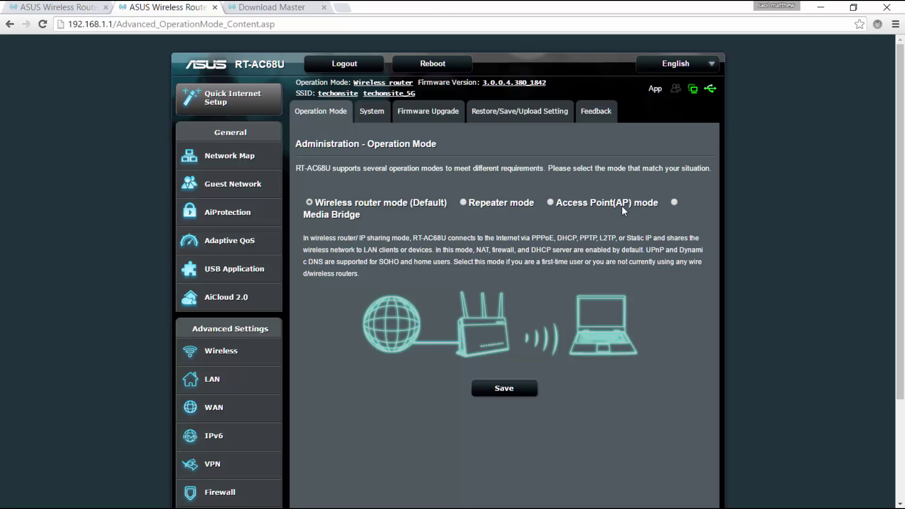
{"action": "left_click", "coordinate": [374, 118]}
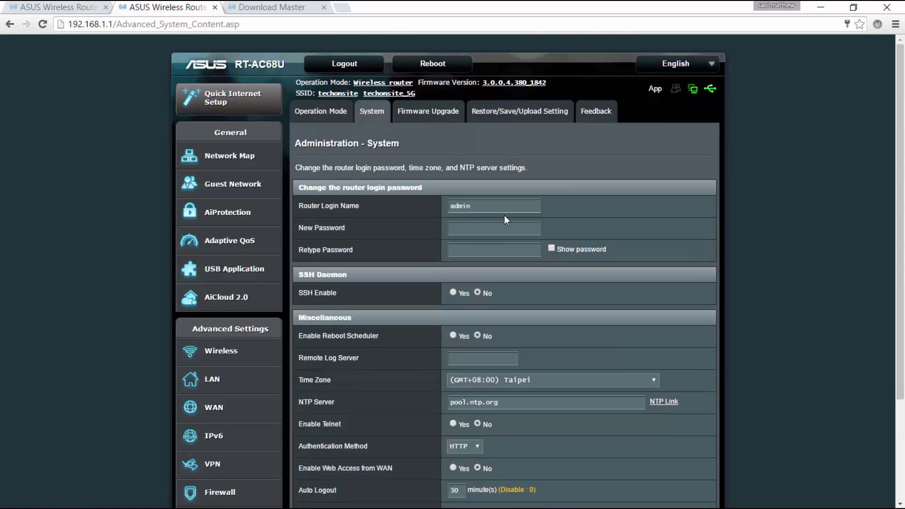
{"action": "scroll", "coordinate": [505, 220], "scroll_direction": "down", "scroll_amount": 1}
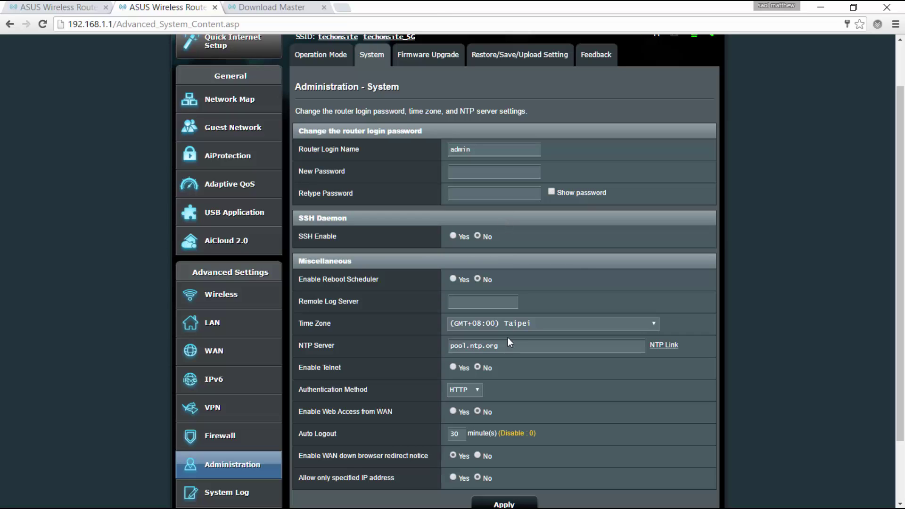
{"action": "scroll", "coordinate": [507, 338], "scroll_direction": "down", "scroll_amount": 1}
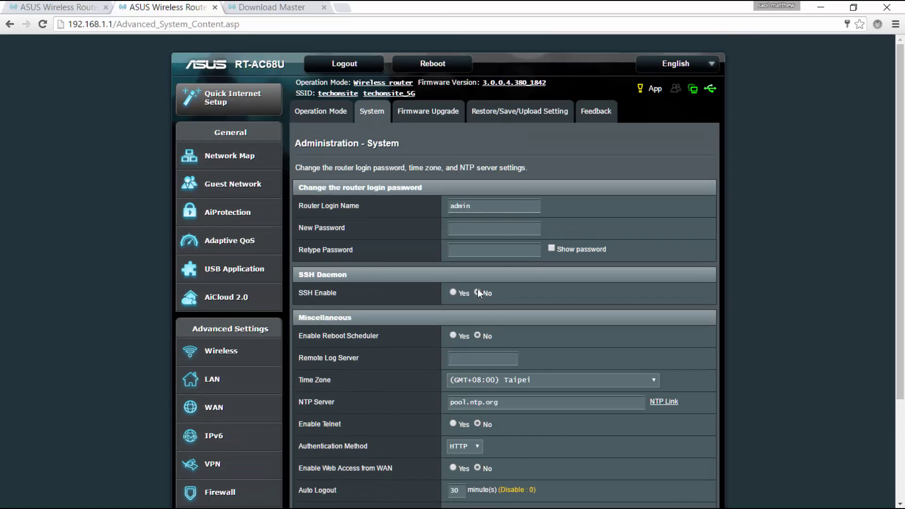
{"action": "scroll", "coordinate": [437, 315], "scroll_direction": "down", "scroll_amount": 3}
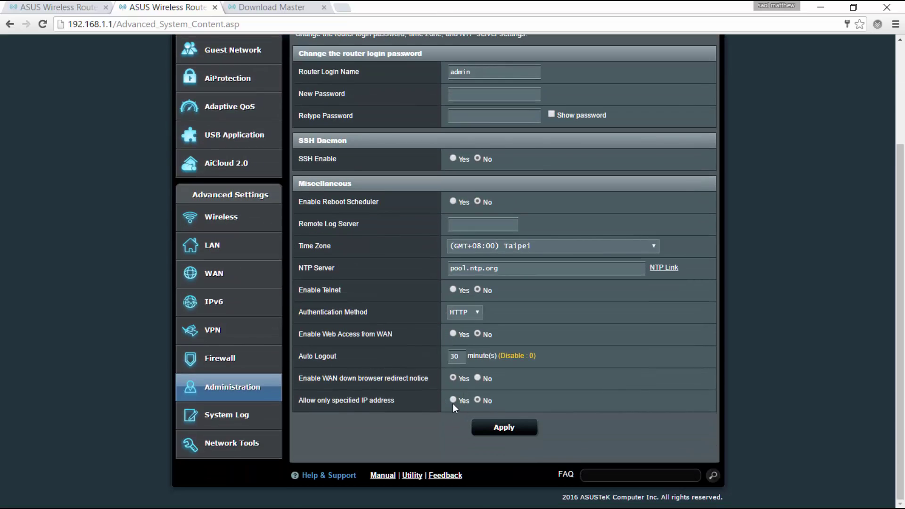
{"action": "left_click", "coordinate": [453, 400]}
{"action": "scroll", "coordinate": [454, 403], "scroll_direction": "down", "scroll_amount": 2}
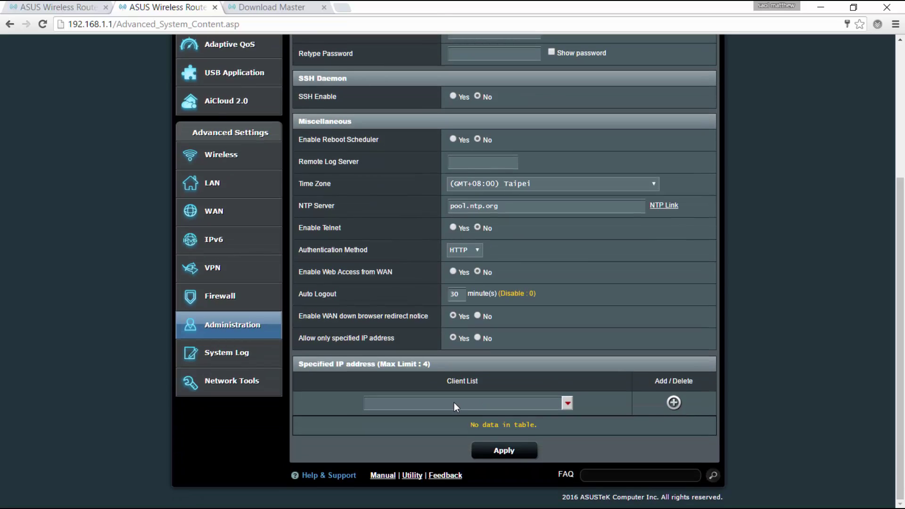
{"action": "scroll", "coordinate": [453, 402], "scroll_direction": "up", "scroll_amount": 4}
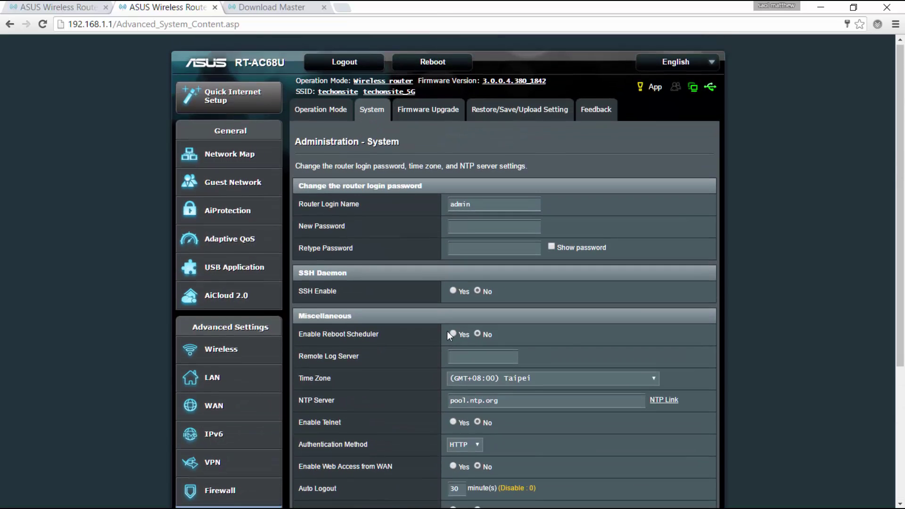
Check for firmware updates, confirming 3.0.0.4.380_1842 is latest, and cancel the file chooser.
{"action": "left_click", "coordinate": [425, 112]}
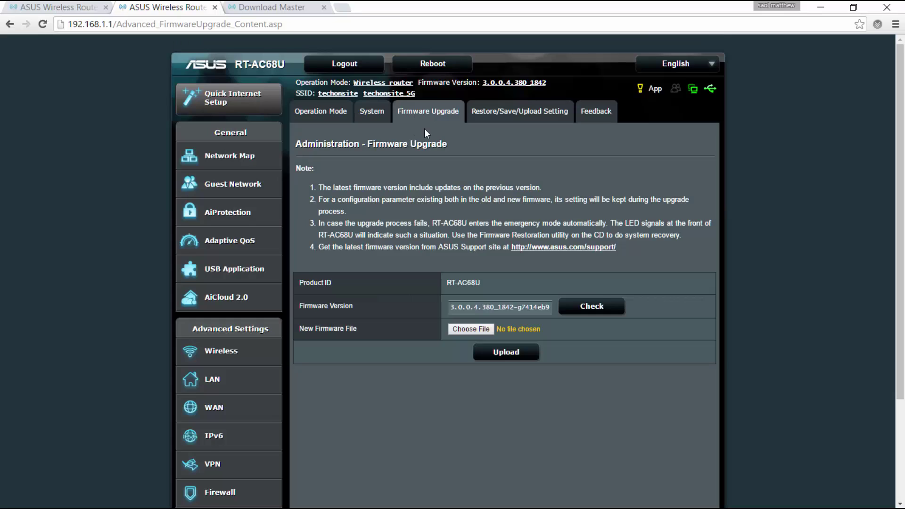
{"action": "left_click", "coordinate": [575, 309]}
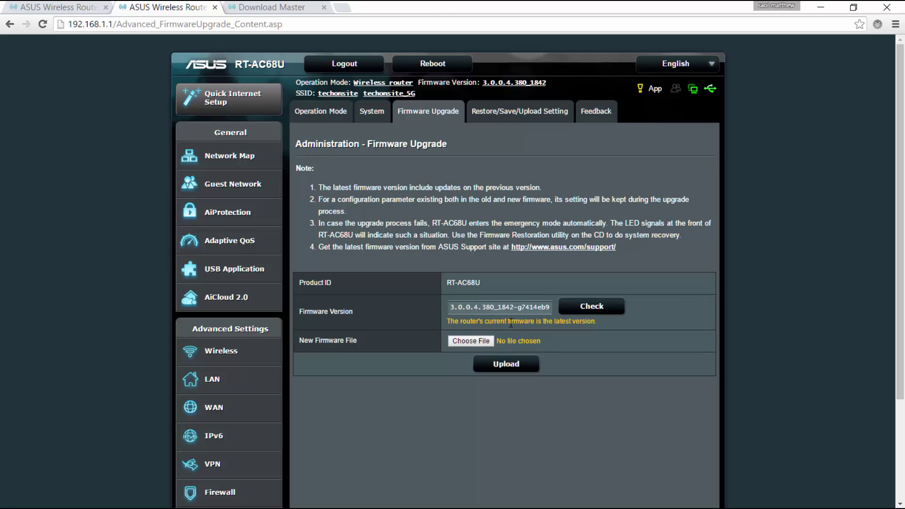
{"action": "left_click", "coordinate": [477, 342]}
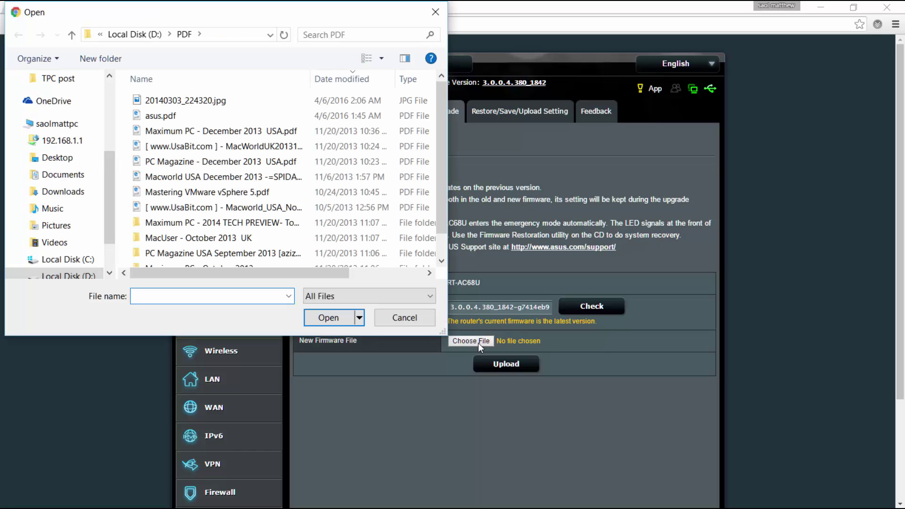
{"action": "left_click", "coordinate": [404, 317]}
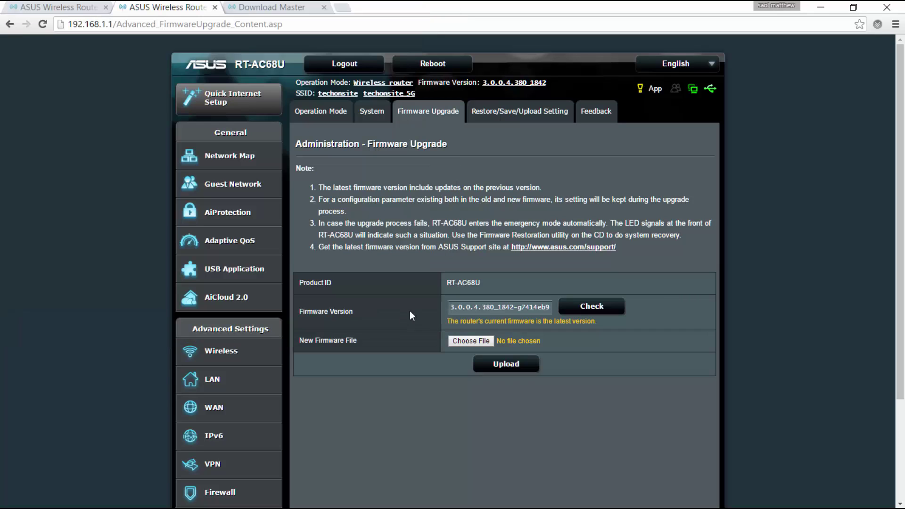
Save the router settings as a Settings_RT-A….CFG file and keep the download.
{"action": "left_click", "coordinate": [508, 117]}
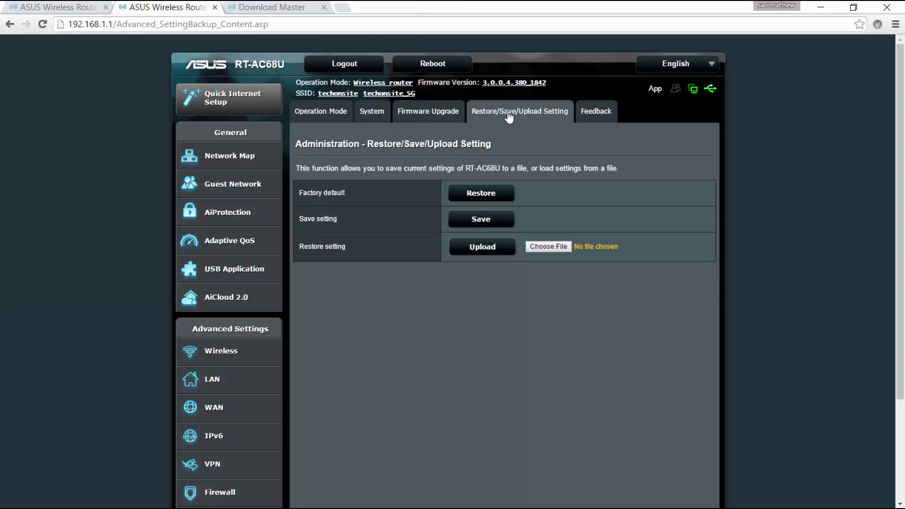
{"action": "left_click", "coordinate": [485, 227]}
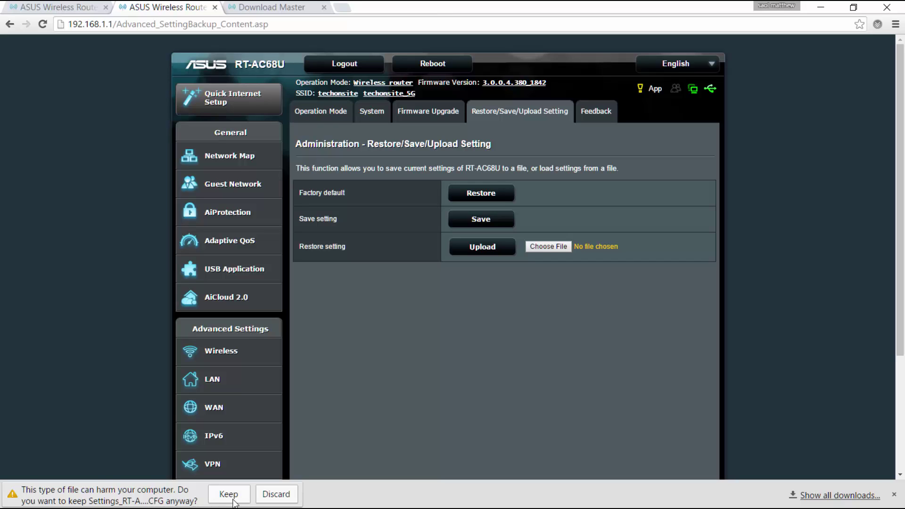
{"action": "left_click", "coordinate": [229, 496]}
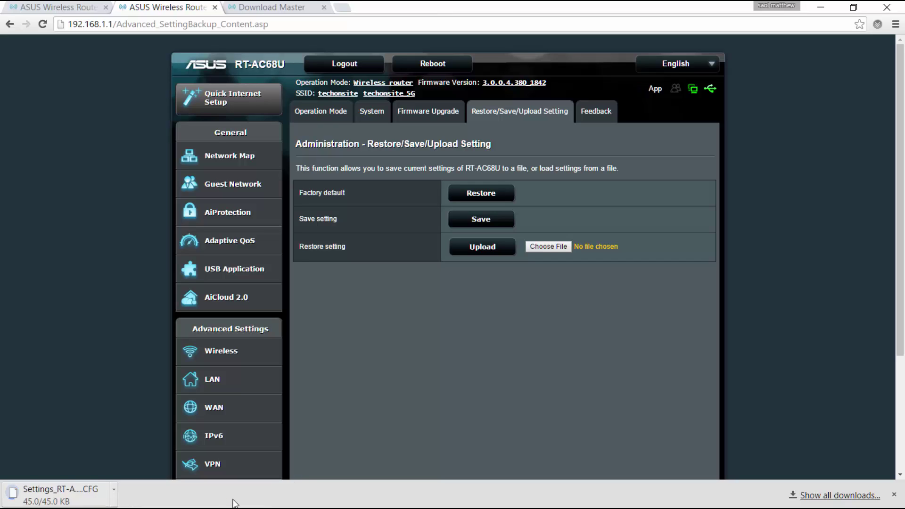
{"action": "left_click", "coordinate": [109, 497]}
{"action": "left_click", "coordinate": [150, 471]}
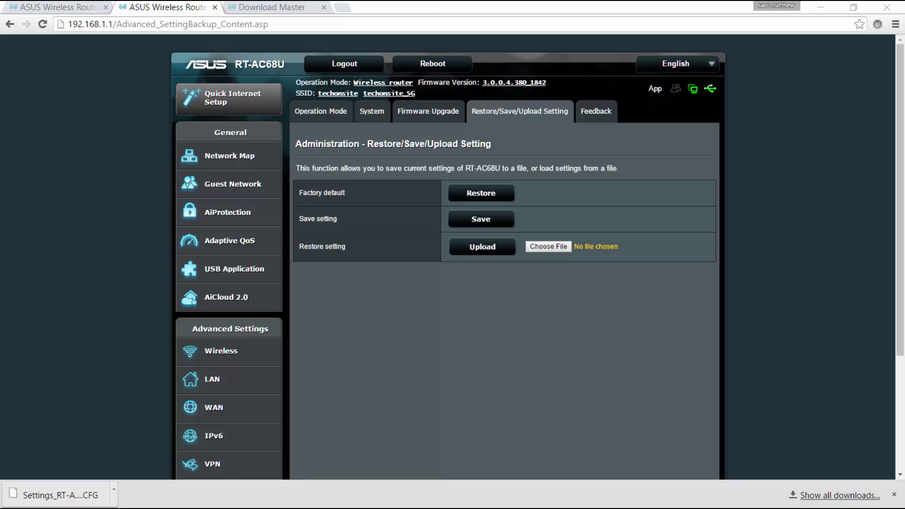
Show the System Log port forwarding table: ports 443, 8082, 4672, 51413 to 192.168.1.1.
{"action": "left_click", "coordinate": [599, 113]}
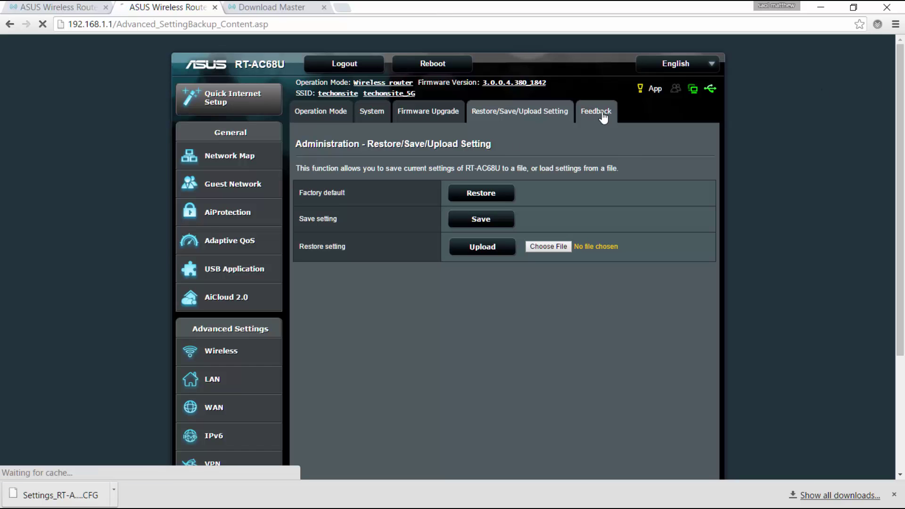
{"action": "scroll", "coordinate": [668, 253], "scroll_direction": "down", "scroll_amount": 3}
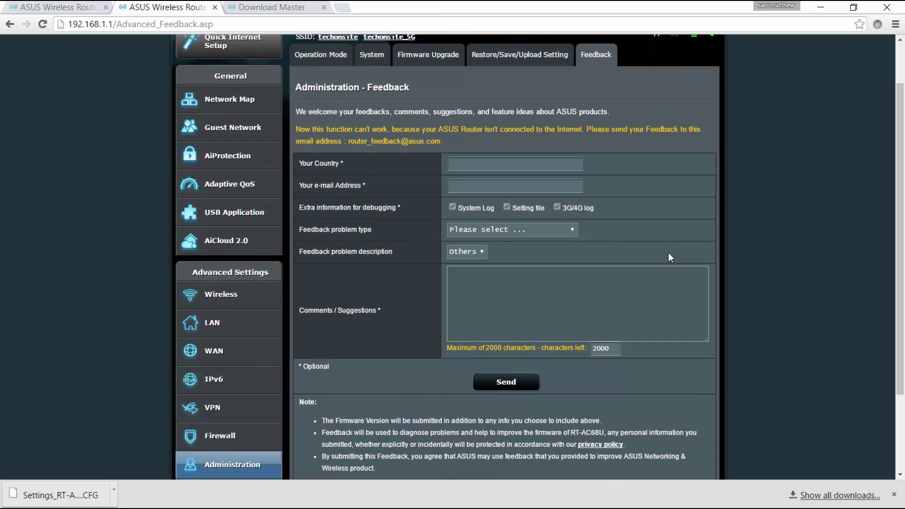
{"action": "scroll", "coordinate": [388, 333], "scroll_direction": "down", "scroll_amount": 1}
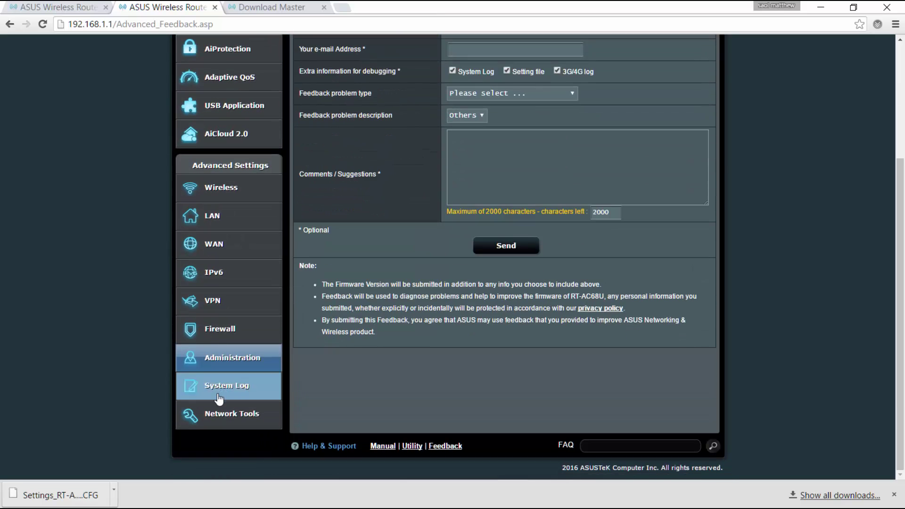
{"action": "left_click", "coordinate": [218, 398]}
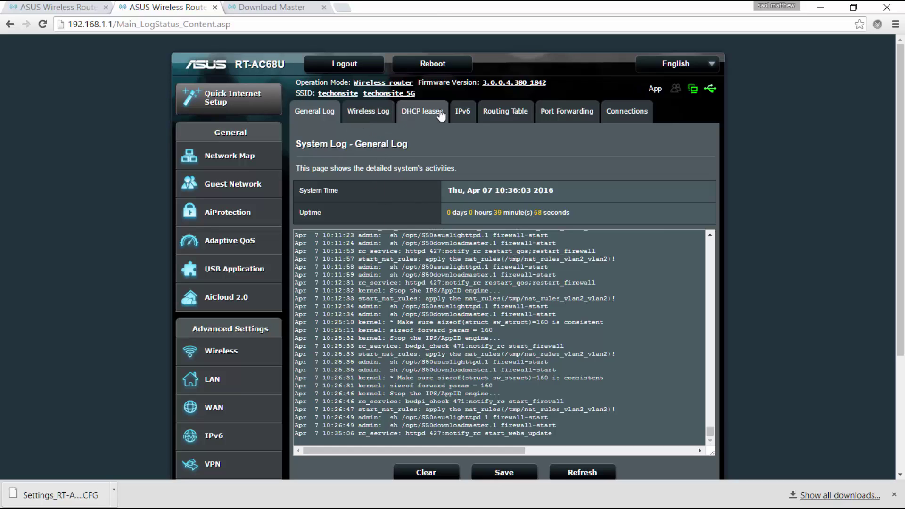
{"action": "left_click", "coordinate": [581, 121]}
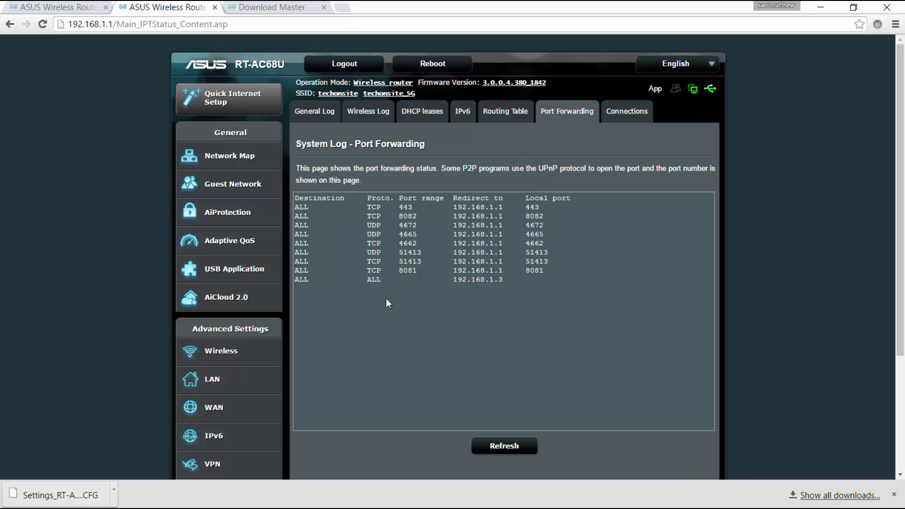
{"action": "scroll", "coordinate": [250, 430], "scroll_direction": "down", "scroll_amount": 3}
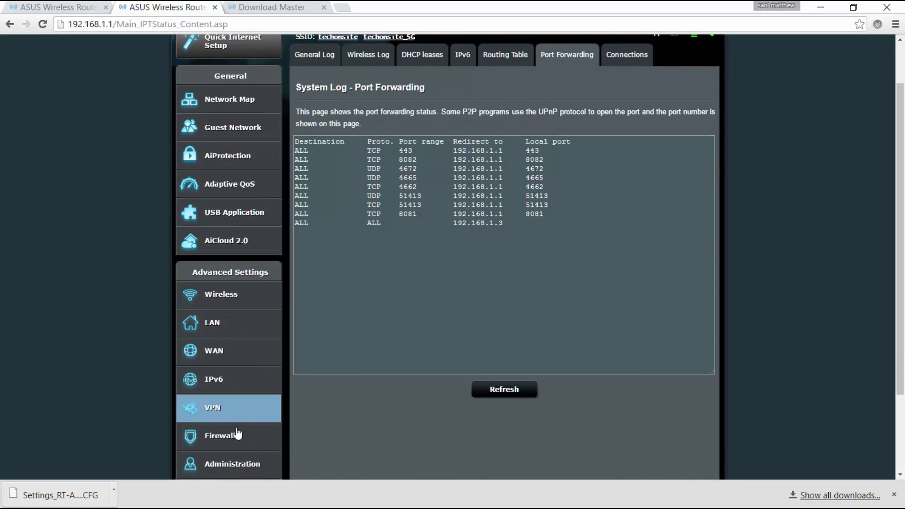
In Network Tools, look over the Method options, then switch to Wake on LAN.
{"action": "left_click", "coordinate": [229, 415]}
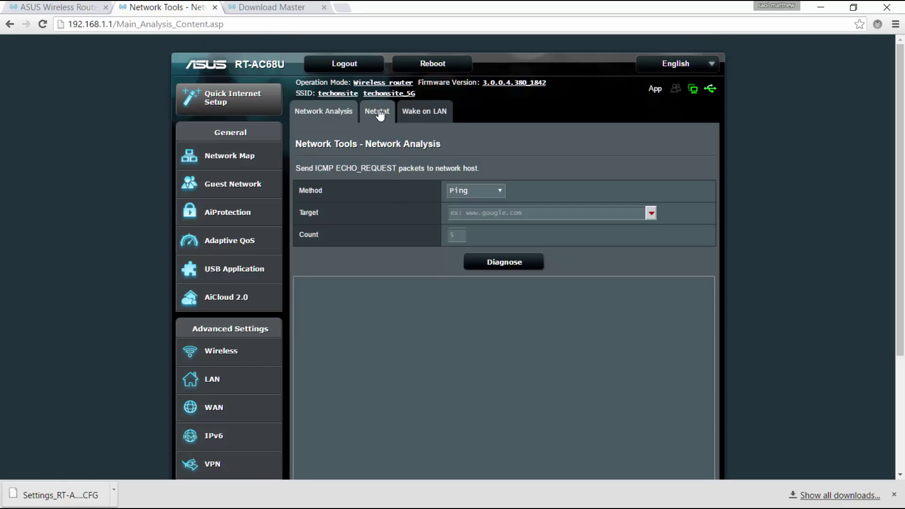
{"action": "left_click", "coordinate": [474, 189]}
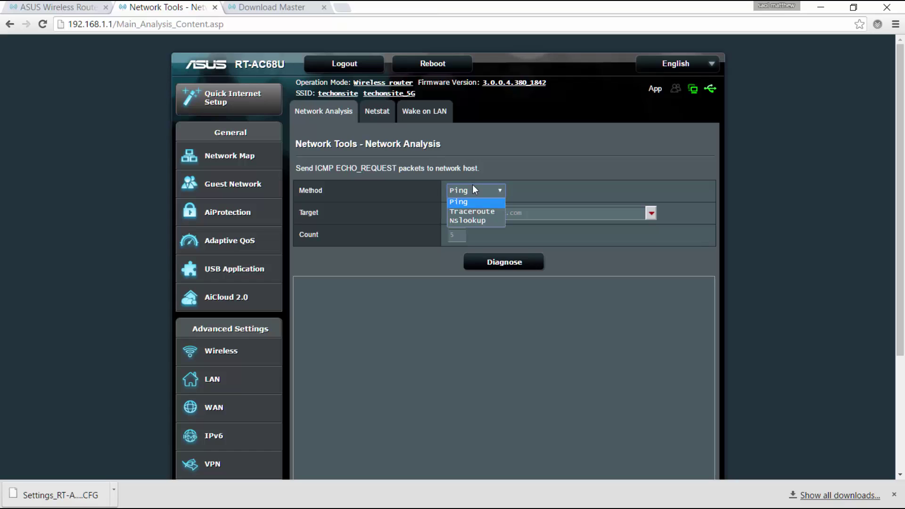
{"action": "left_click", "coordinate": [414, 114]}
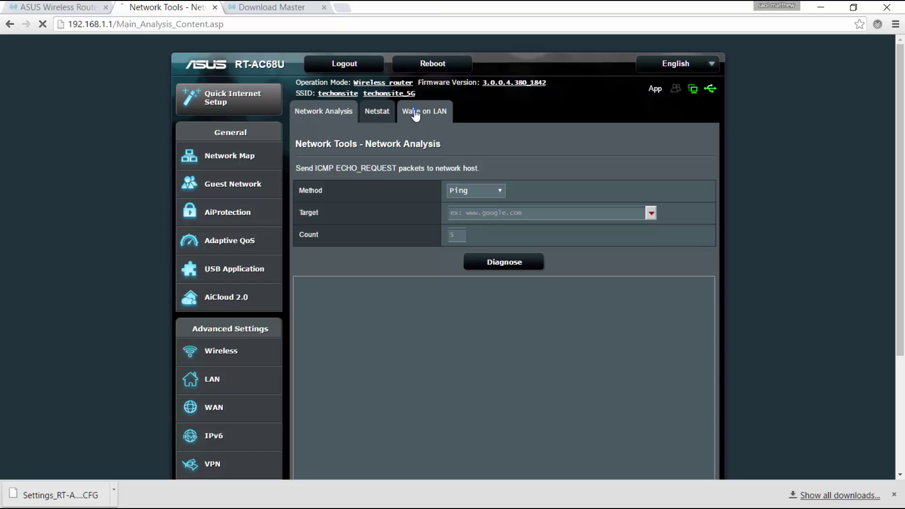